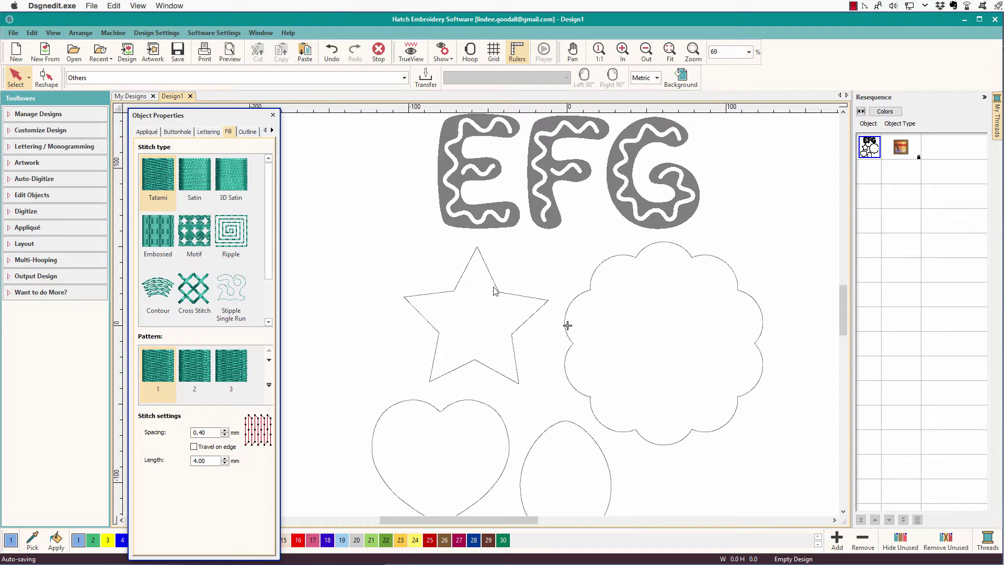
Trace the star artwork as a Tatami-filled Digitize Closed Shape, placing straight corner points clockwise from its top tip, about 91 by 86 mm
left_click(9, 212)
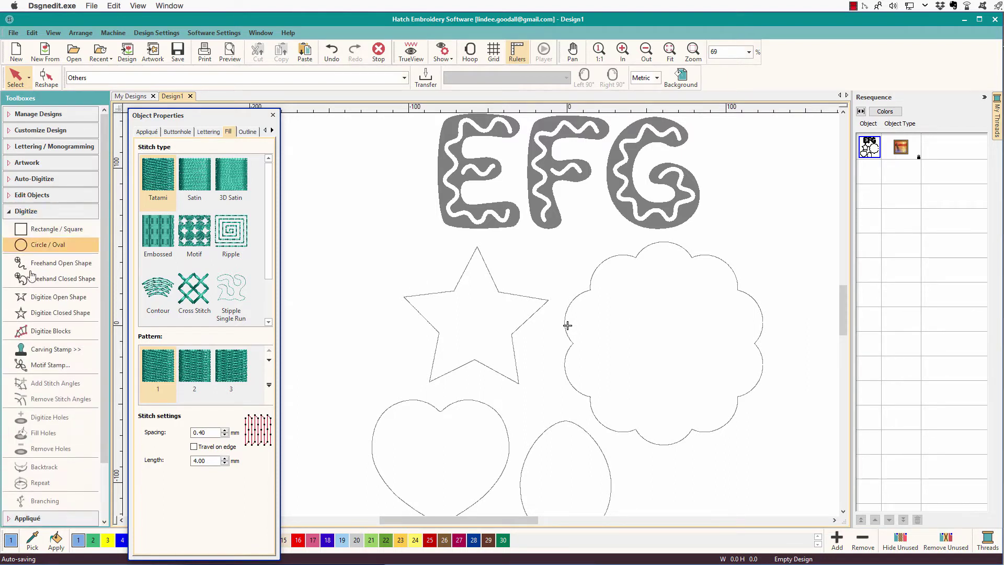
left_click(42, 314)
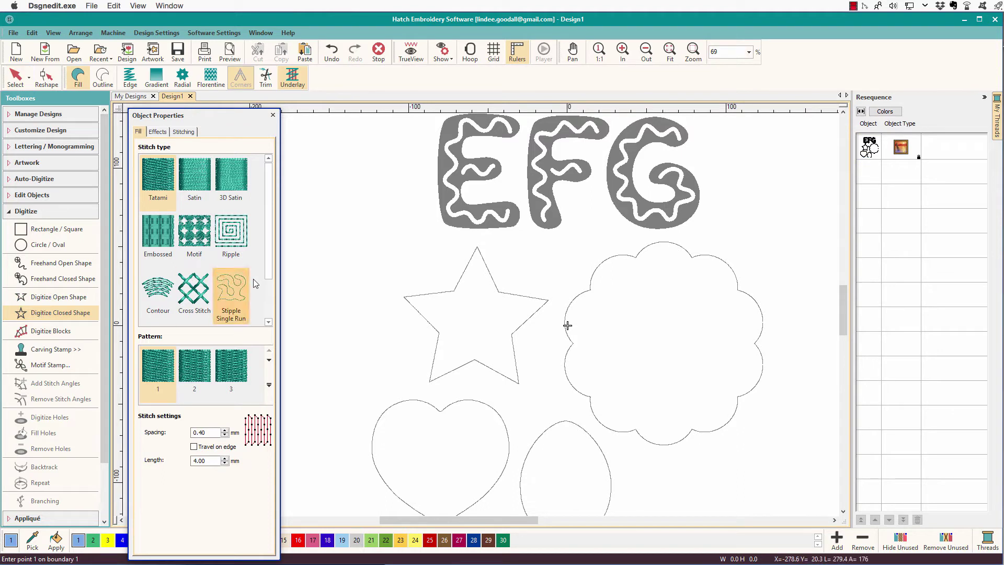
left_click(476, 249)
left_click(497, 289)
left_click(546, 301)
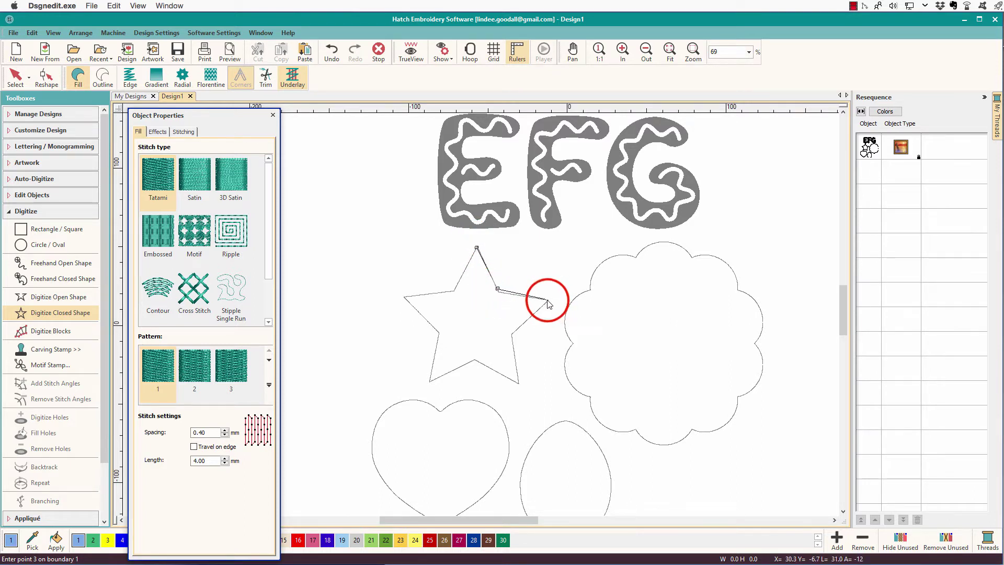
left_click(511, 334)
left_click(517, 383)
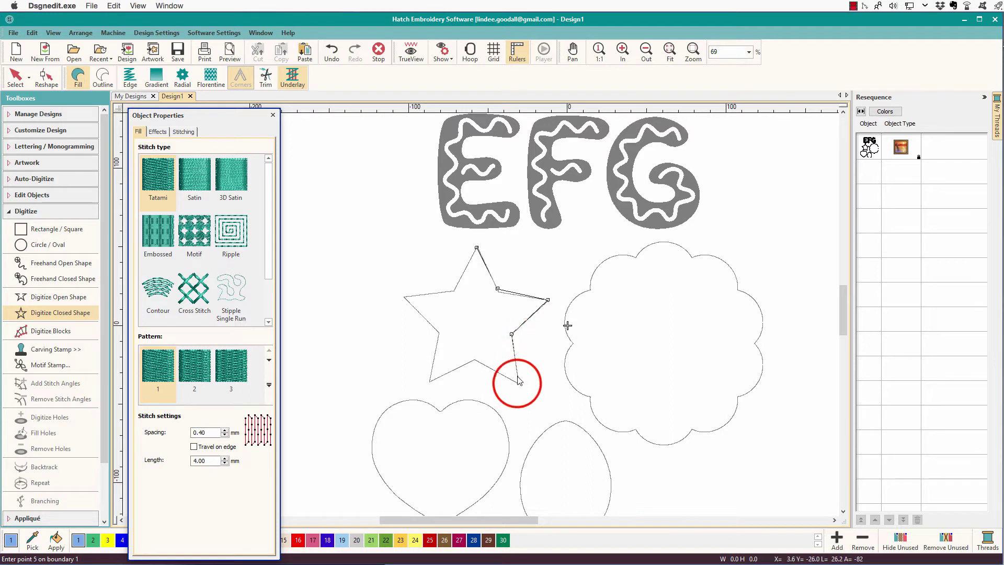
left_click(475, 361)
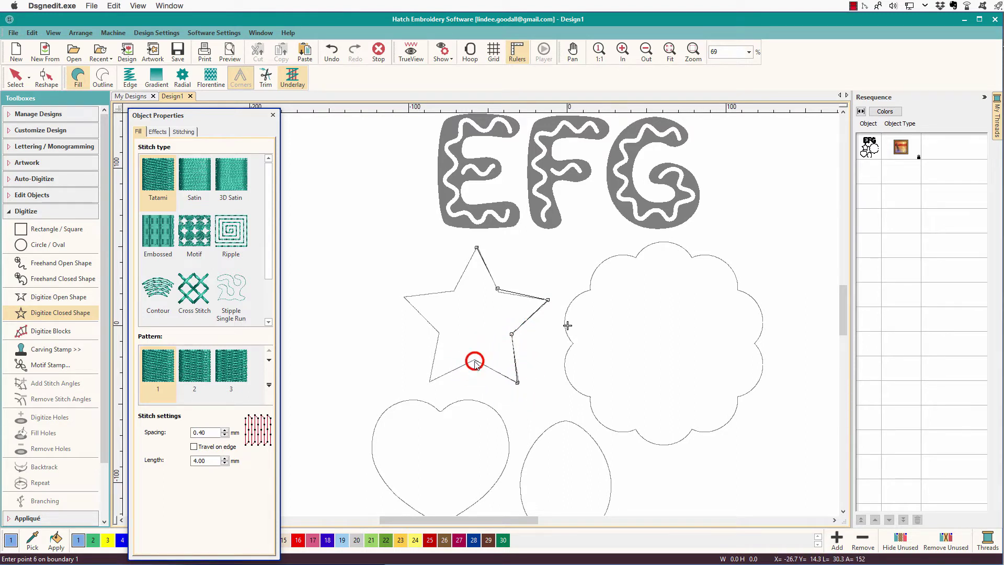
left_click(430, 382)
left_click(439, 339)
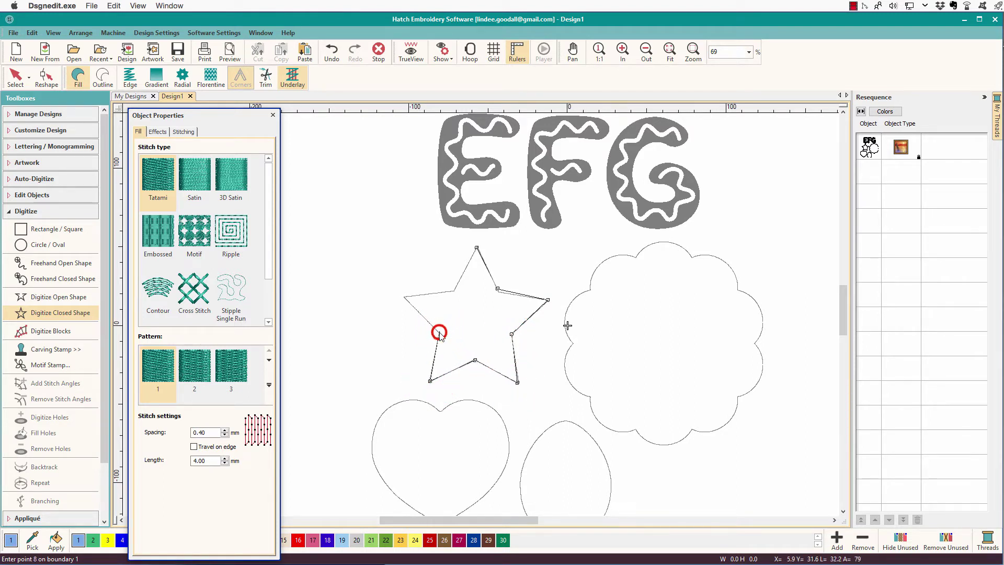
left_click(404, 299)
left_click(455, 290)
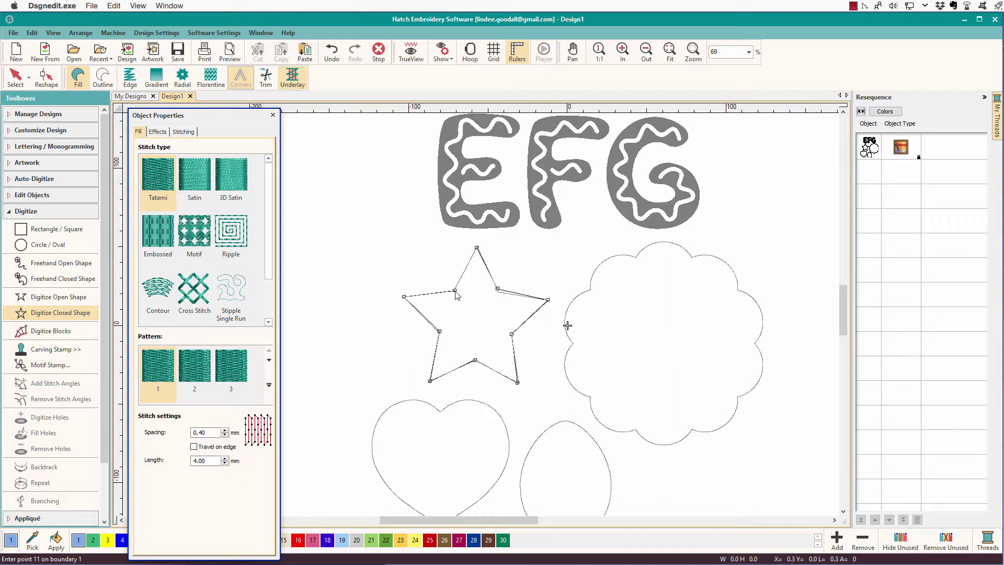
key("Return")
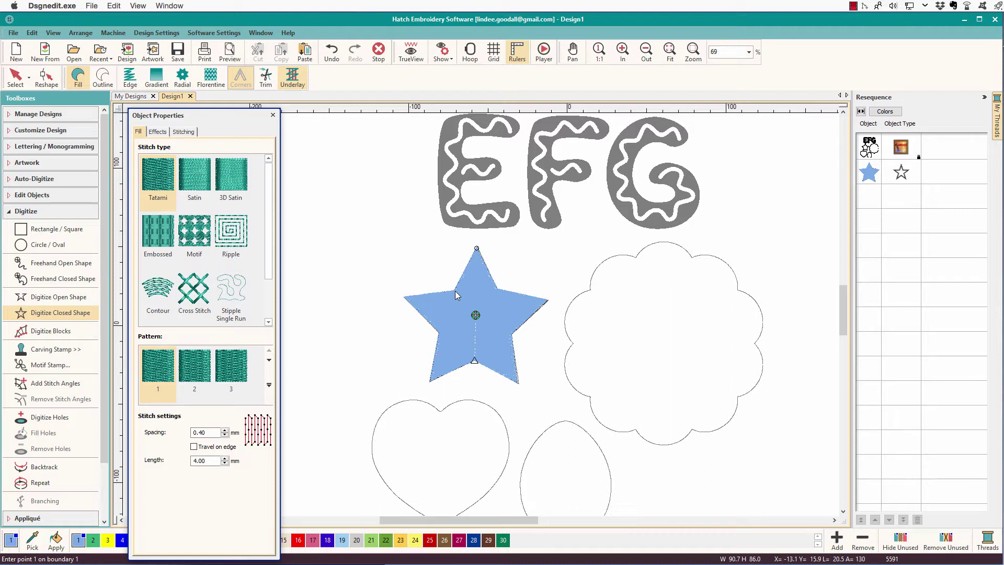
Finish digitizing and convert the star from a fill to a Single Run outline
left_click(455, 292)
key("Escape")
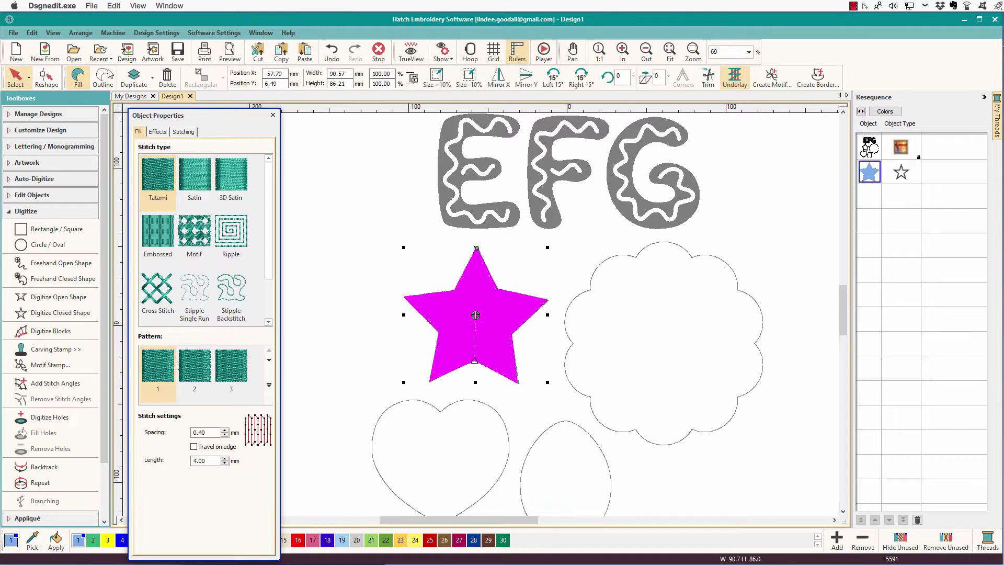
left_click(101, 78)
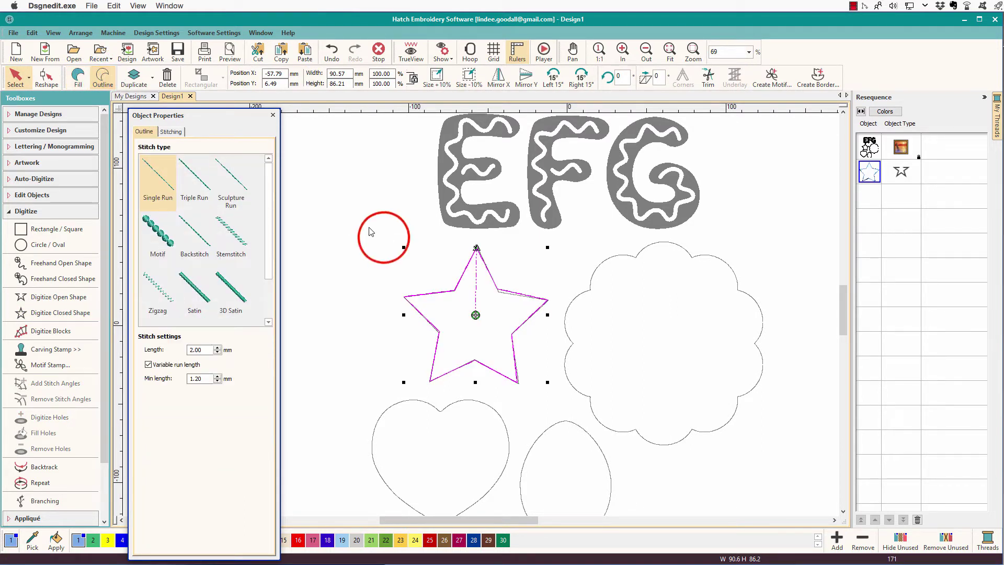
Reshape the star outline, moving its upper-right inner corner and lower-right tip onto the artwork lines
key("b")
left_click_drag(384, 238, 574, 425)
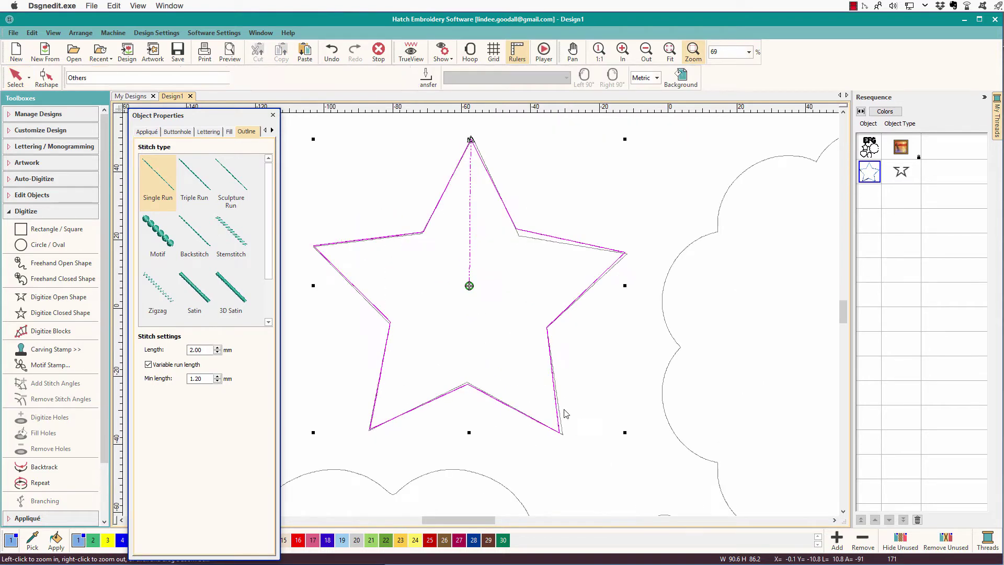
key("h")
left_click(519, 229)
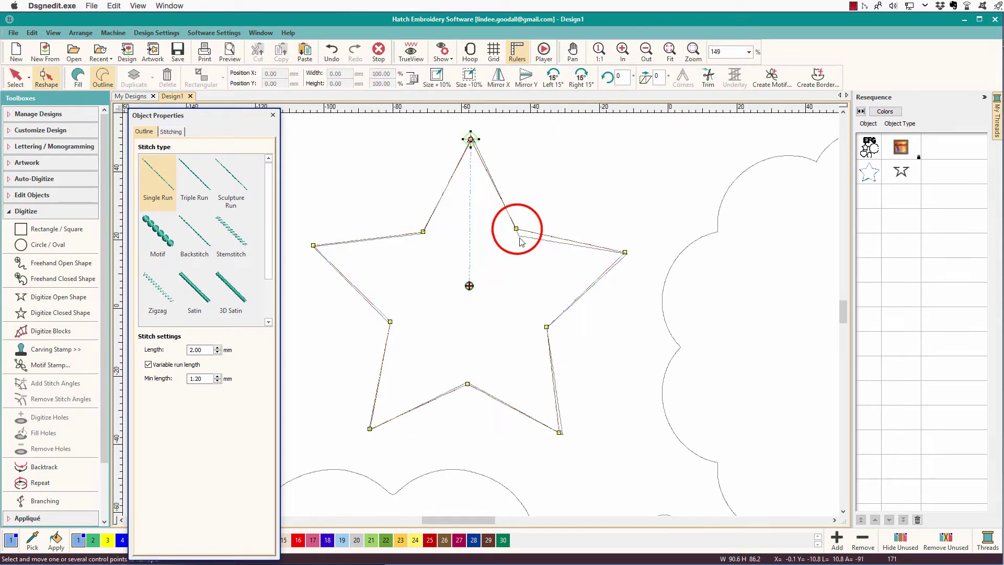
left_click_drag(518, 232, 519, 233)
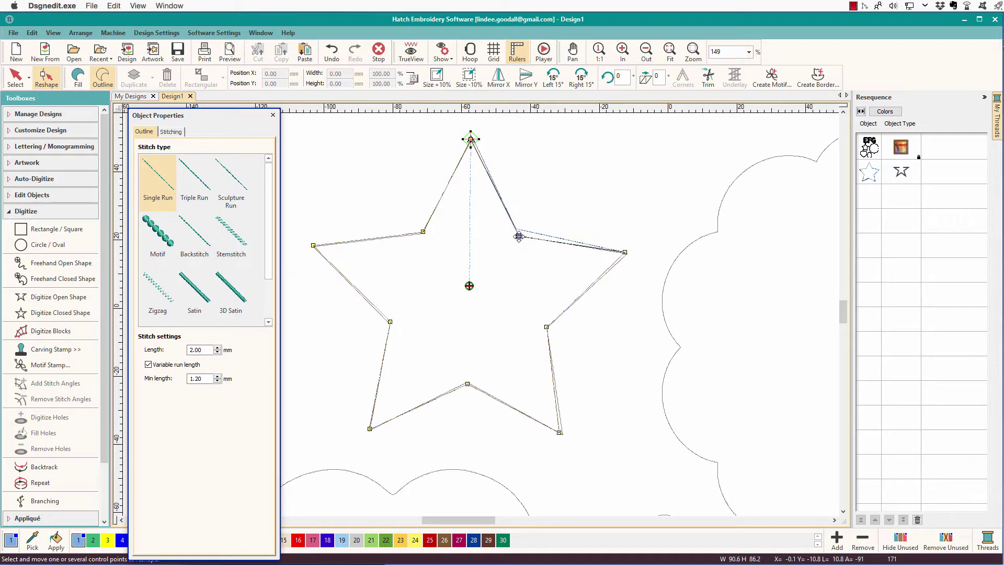
left_click(559, 433)
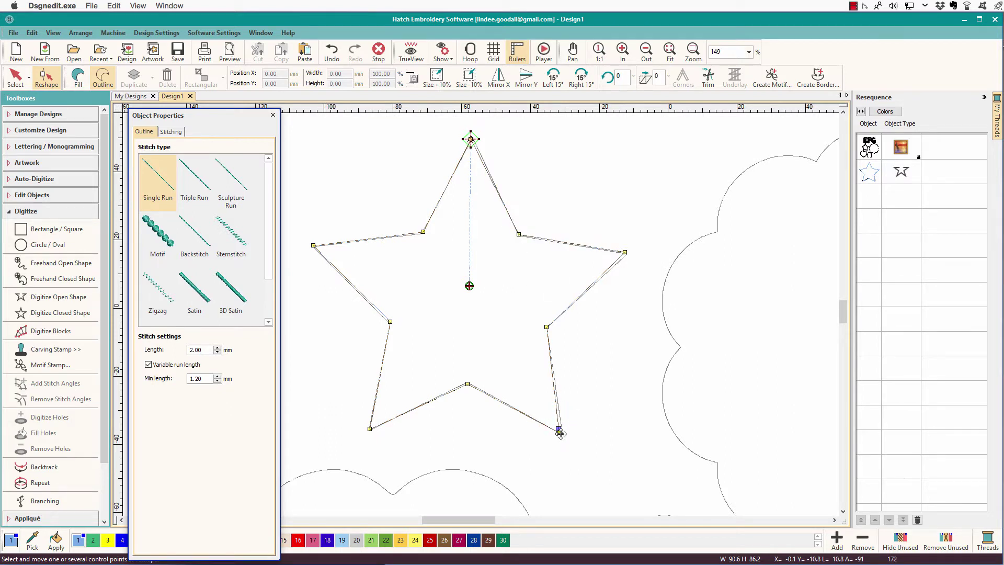
left_click(559, 433)
left_click_drag(559, 433, 563, 433)
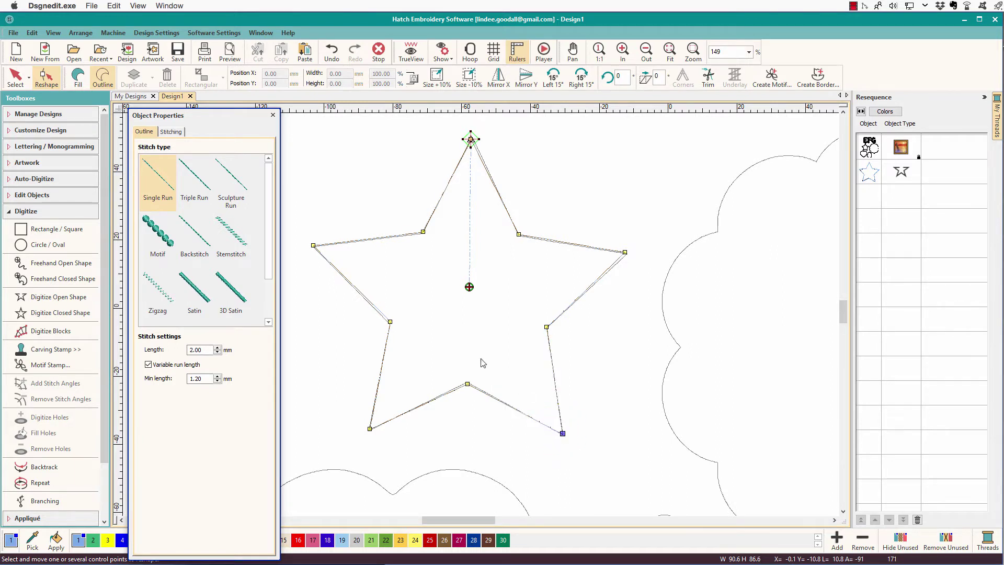
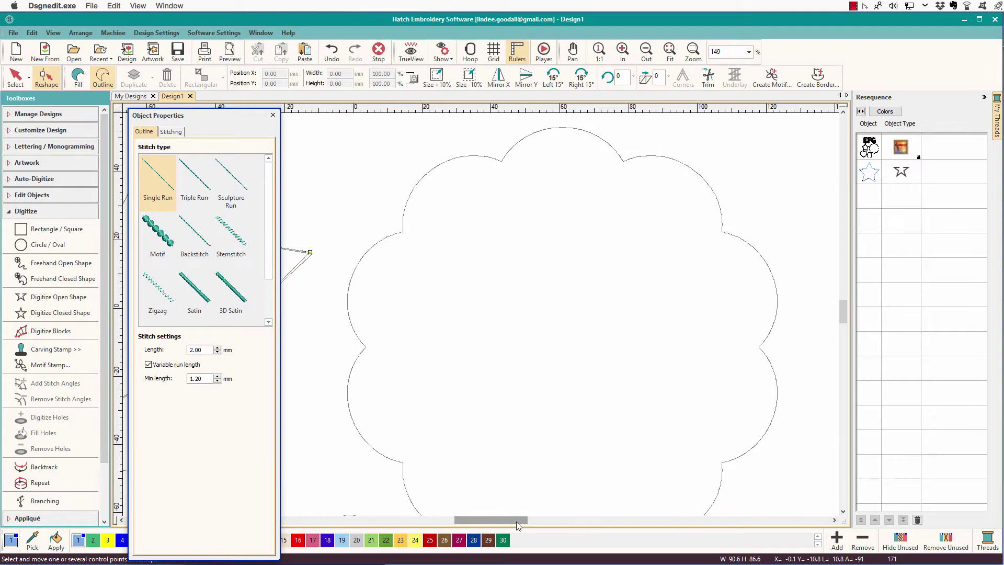
Begin a closed Single Run shape on the scalloped artwork, tracing five scallops clockwise from the top with corner points at valleys and curve points on arcs
scroll(516, 521, "down", 2)
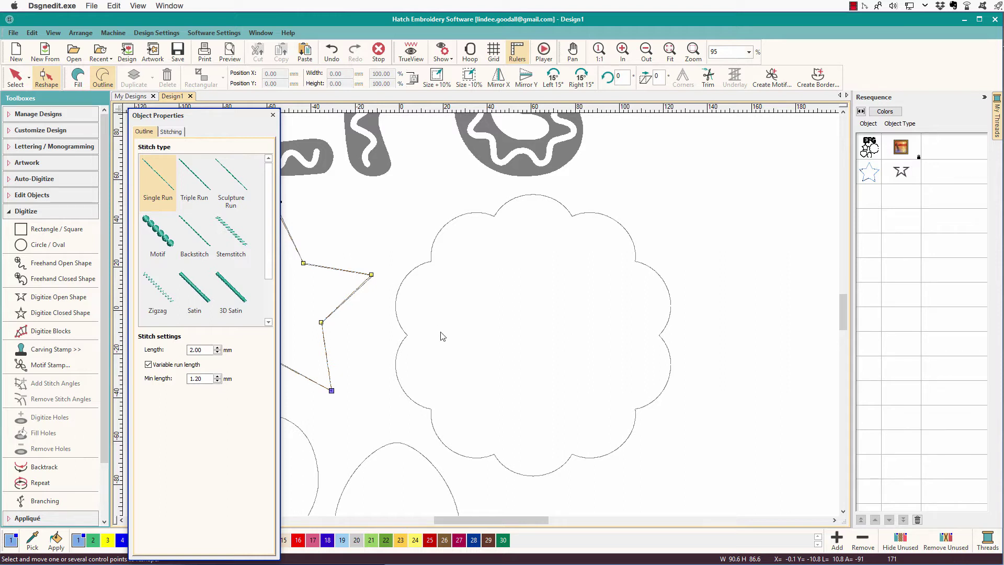
left_click(35, 312)
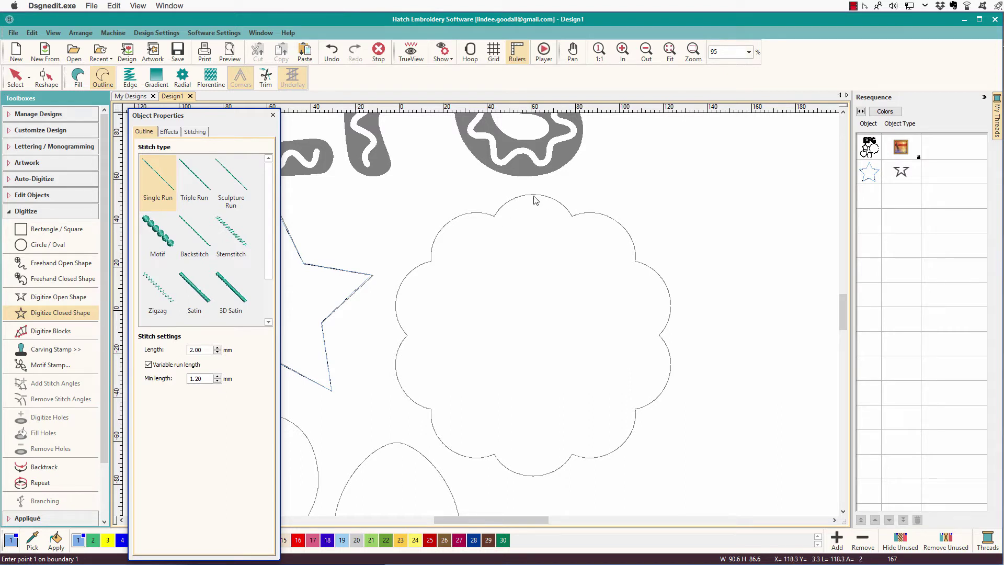
left_click(494, 216)
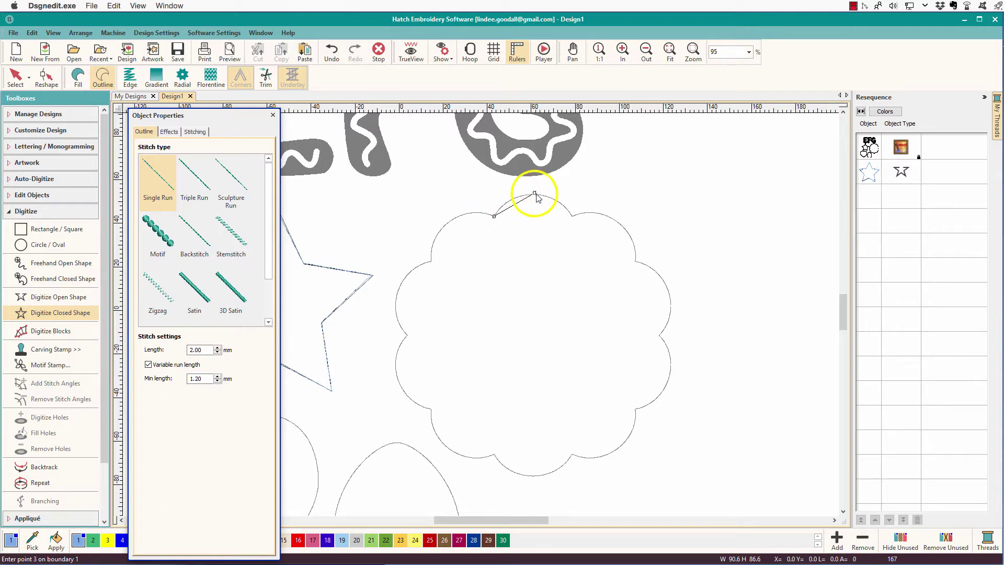
left_click(534, 193)
left_click(571, 215)
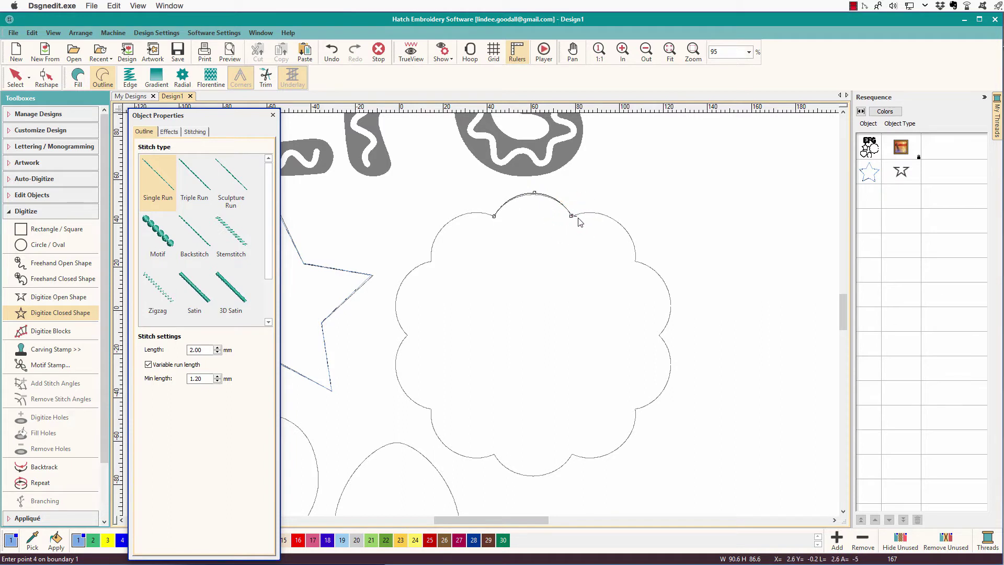
left_click(620, 223)
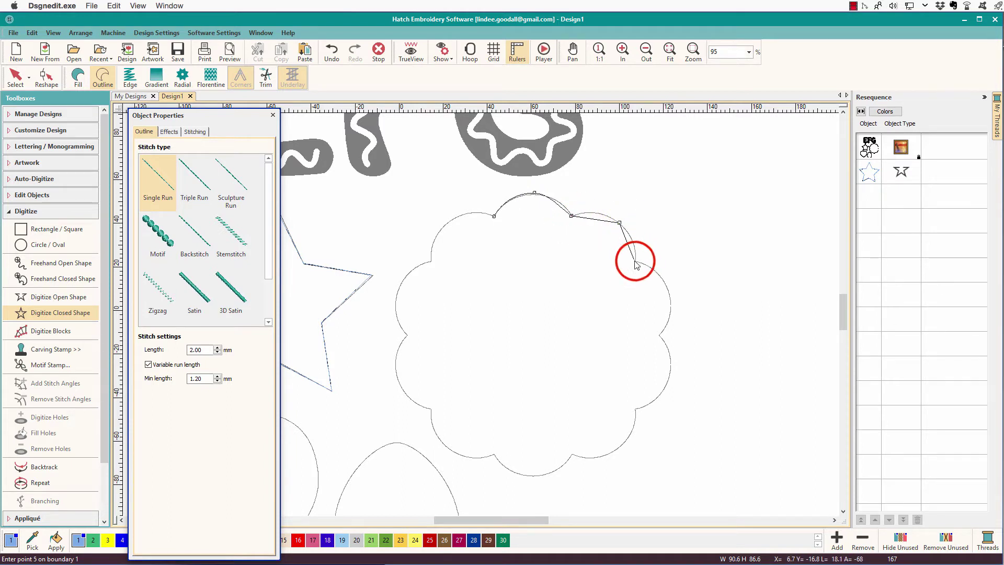
left_click(636, 260)
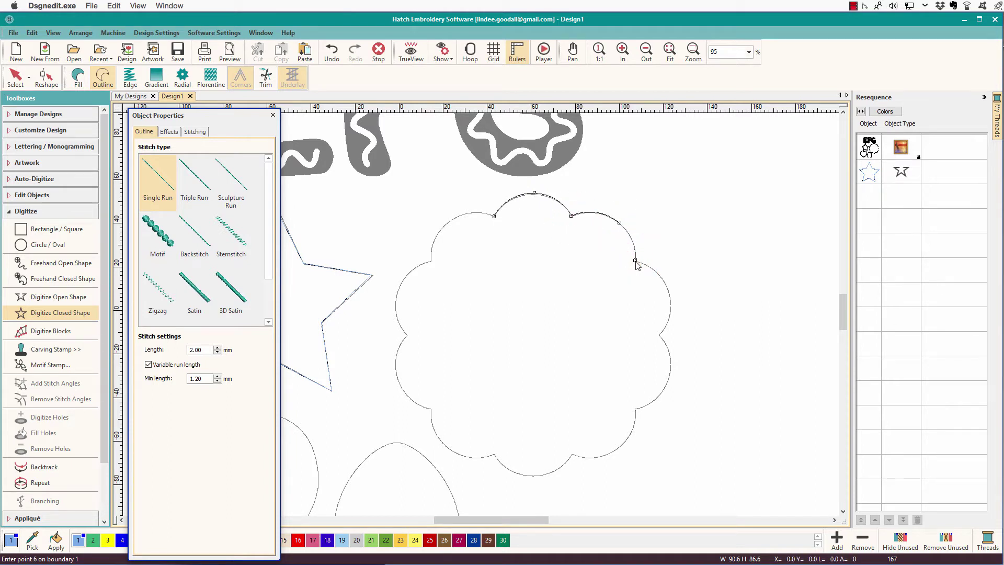
left_click(670, 296)
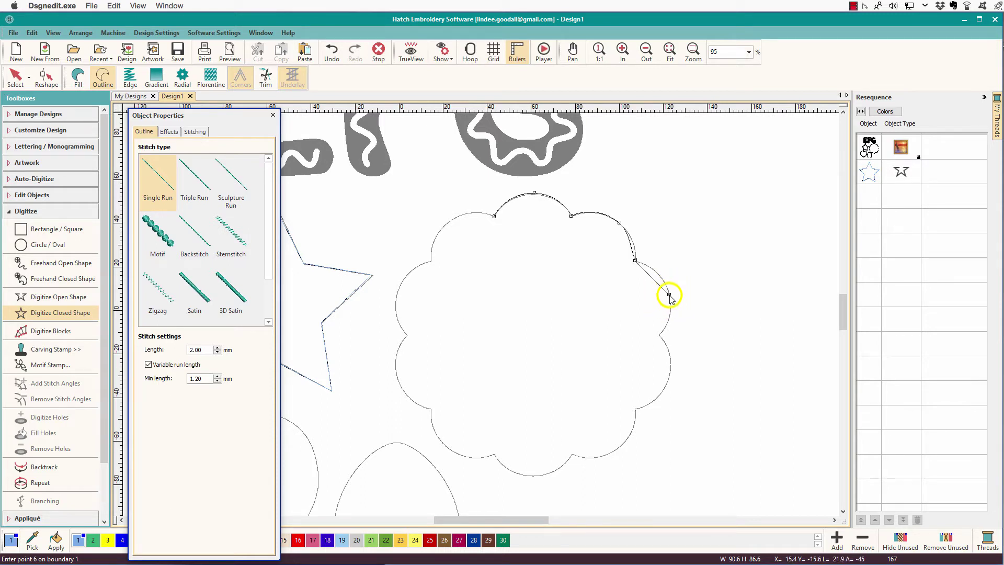
left_click(660, 335)
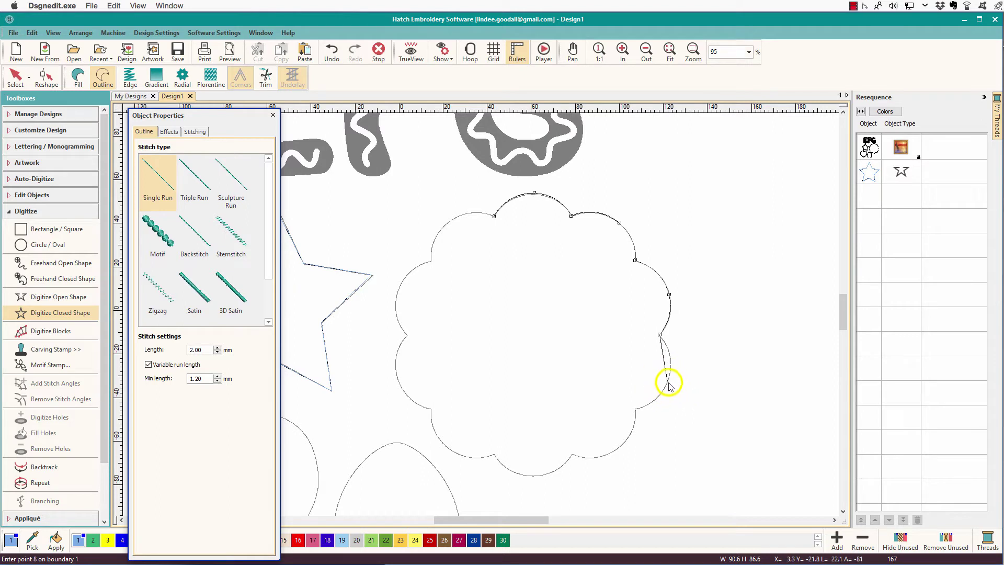
left_click(669, 381)
left_click(636, 409)
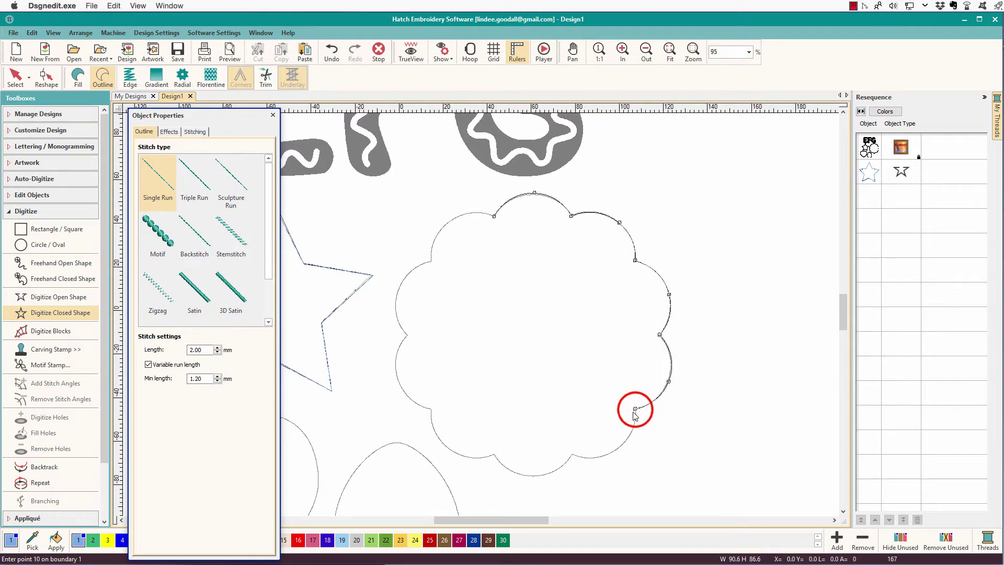
left_click(617, 449)
left_click(573, 455)
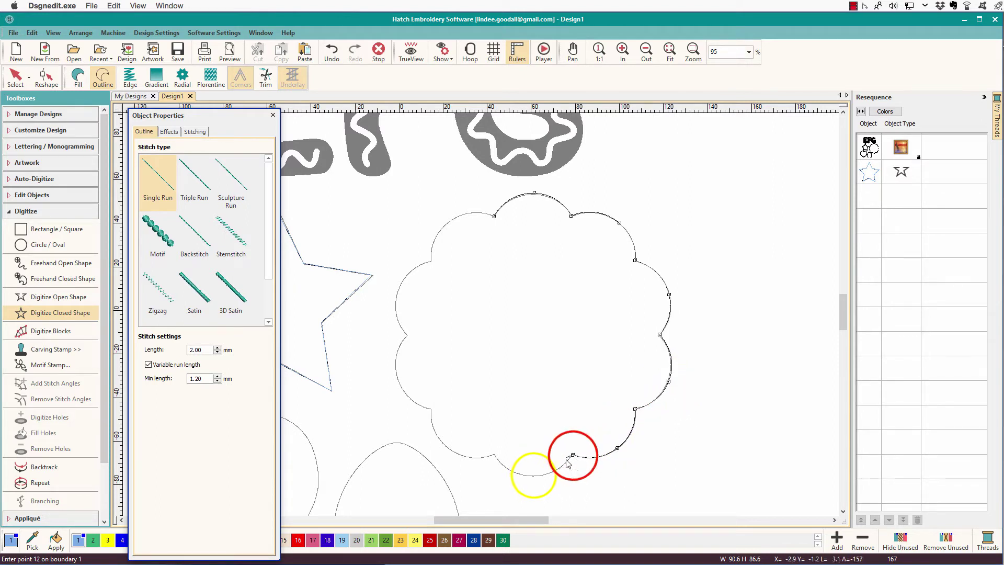
Trace the remaining five scallops from the bottom around the left side and close the scalloped shape, about 127 by 129 mm overall
left_click(534, 474)
left_click(493, 453)
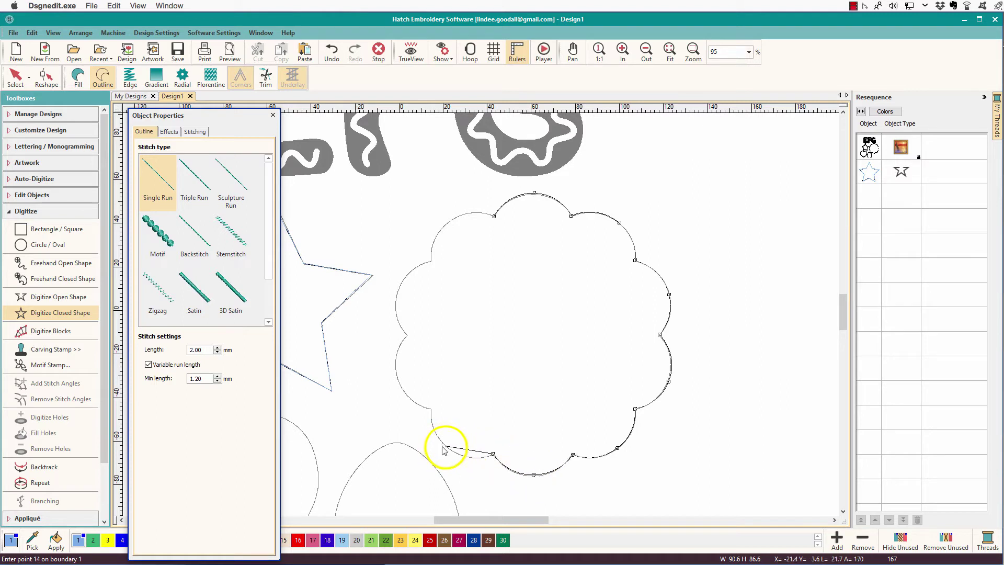
left_click(446, 446)
left_click(431, 410)
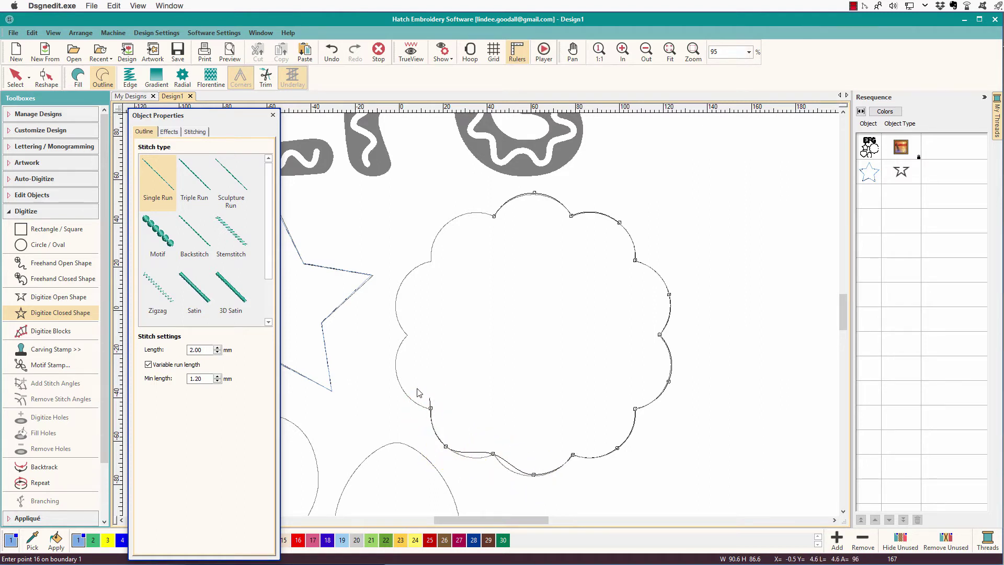
left_click(397, 376)
left_click(407, 333)
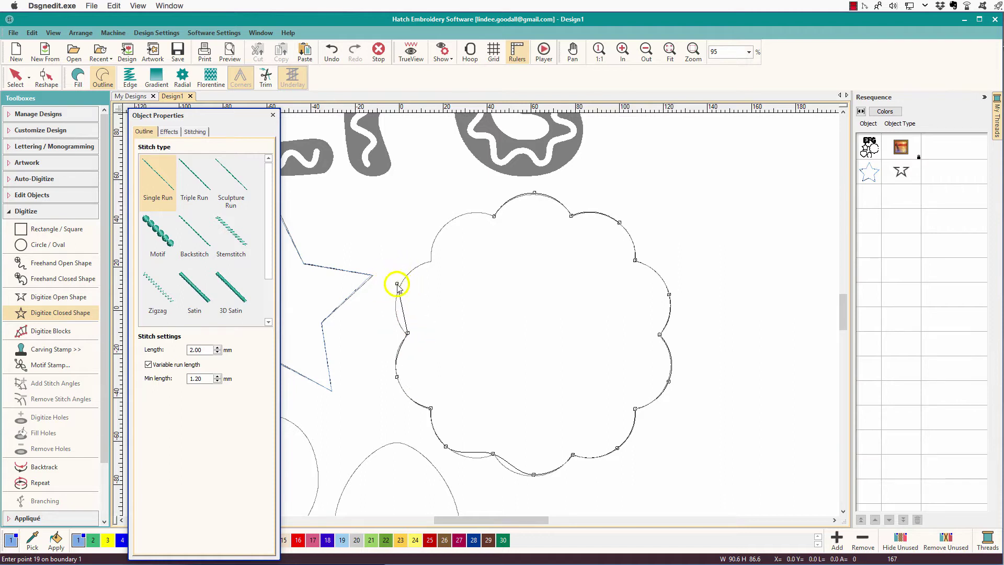
left_click(398, 283)
left_click(431, 261)
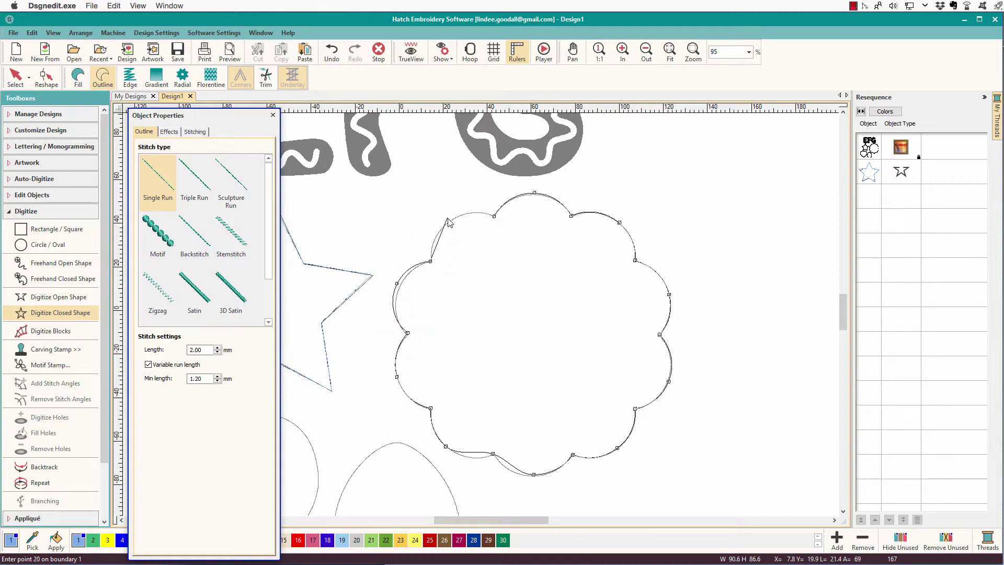
left_click(453, 220)
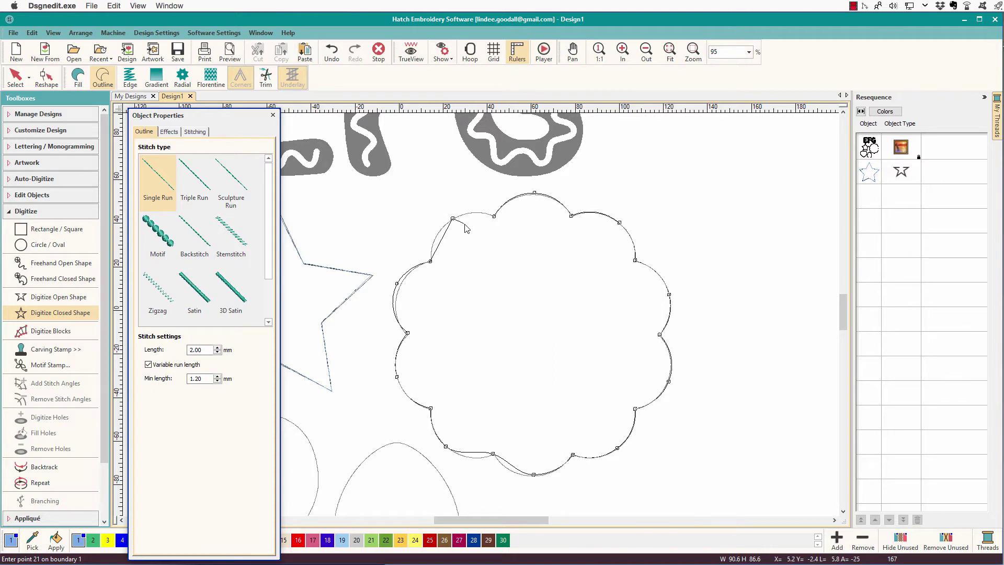
key("Return")
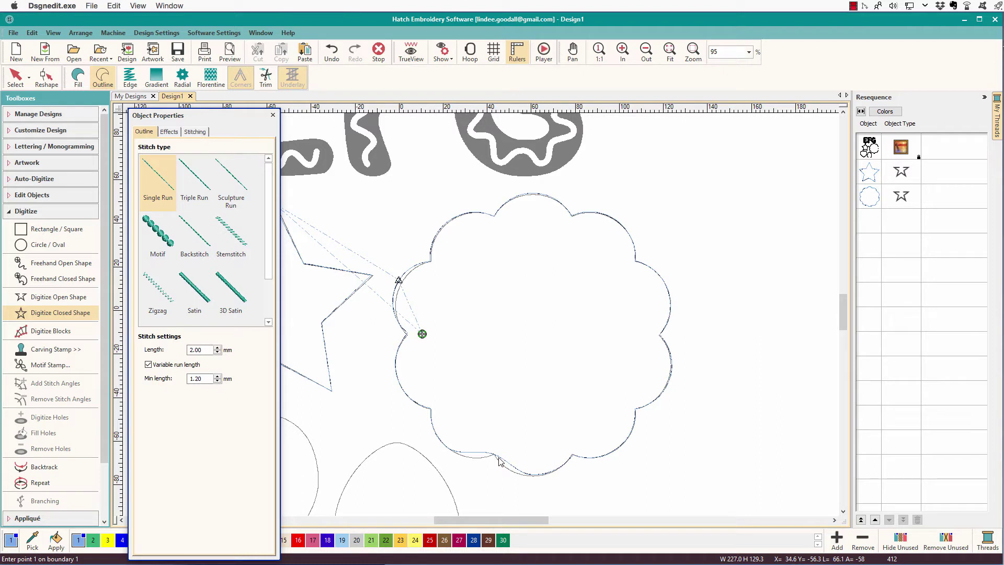
key("Escape")
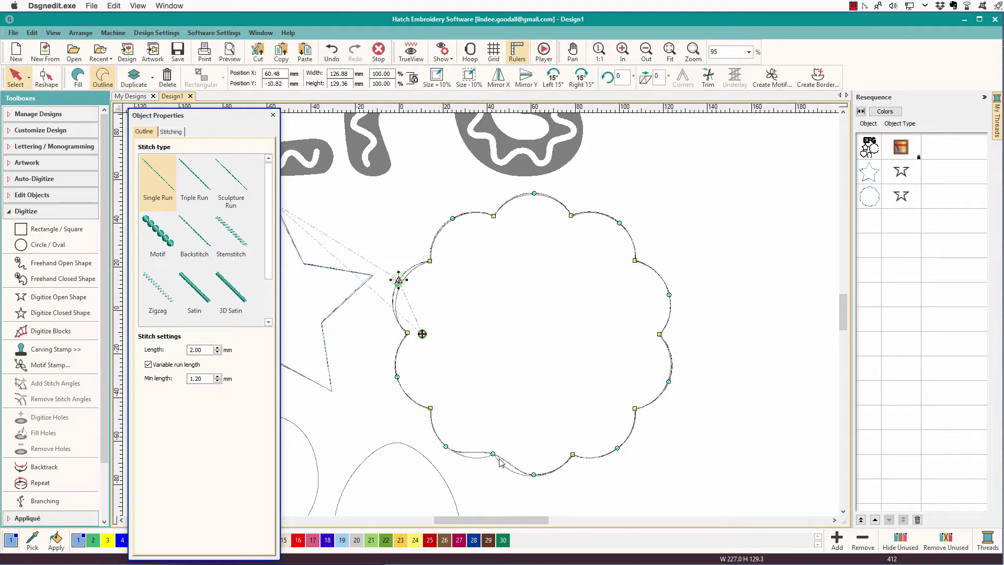
Reshape the scalloped outline by changing the curve point in its lower-left valley to a corner point
key("h")
left_click(493, 454)
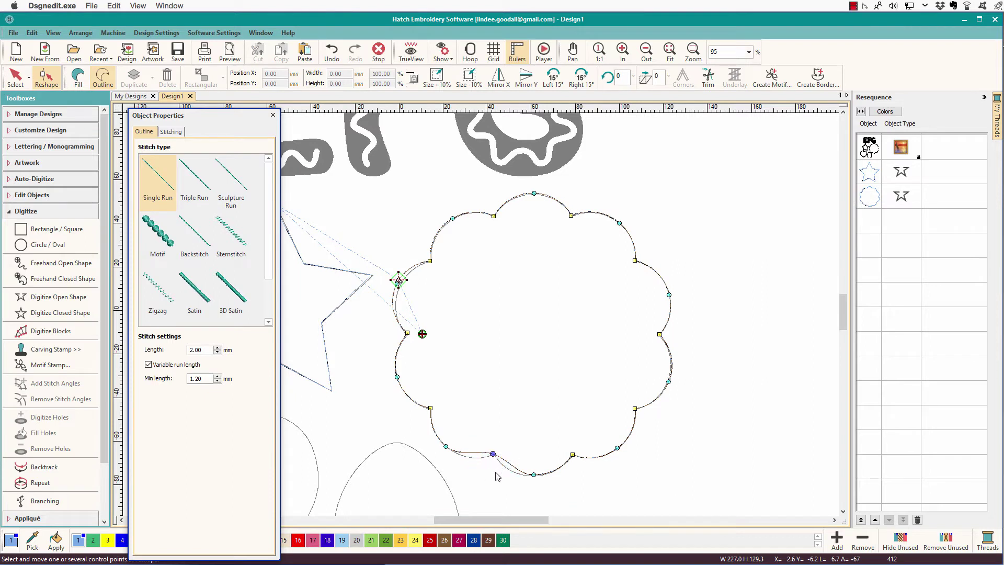
key("space")
left_click(835, 322)
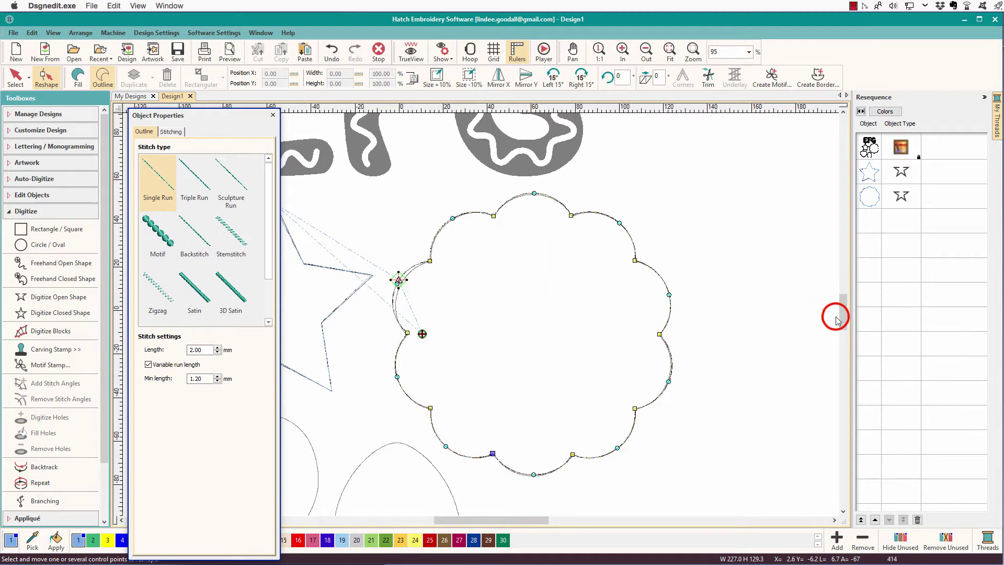
Move the floating Object Properties window off the artwork and close it
left_click_drag(840, 319, 842, 309)
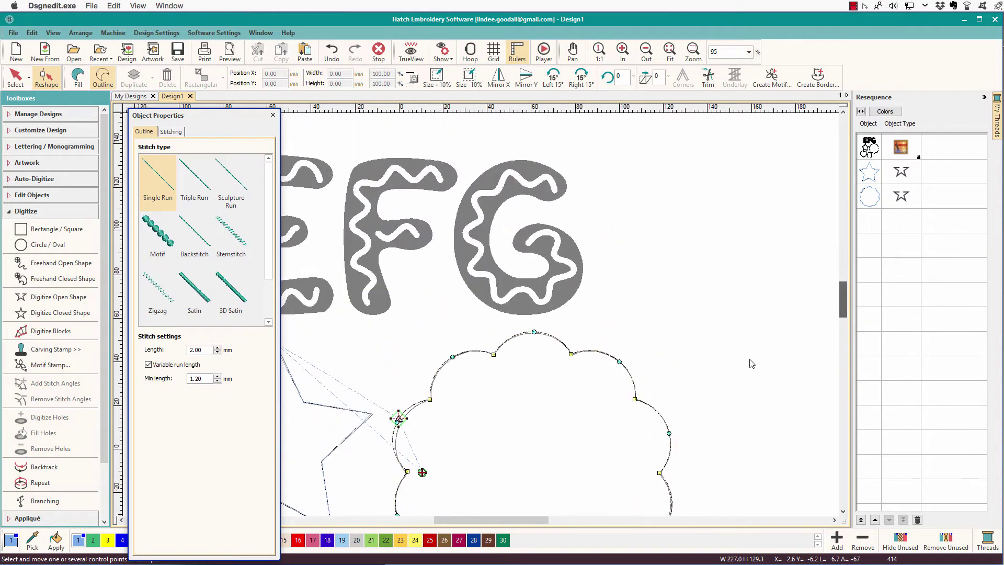
left_click(195, 113)
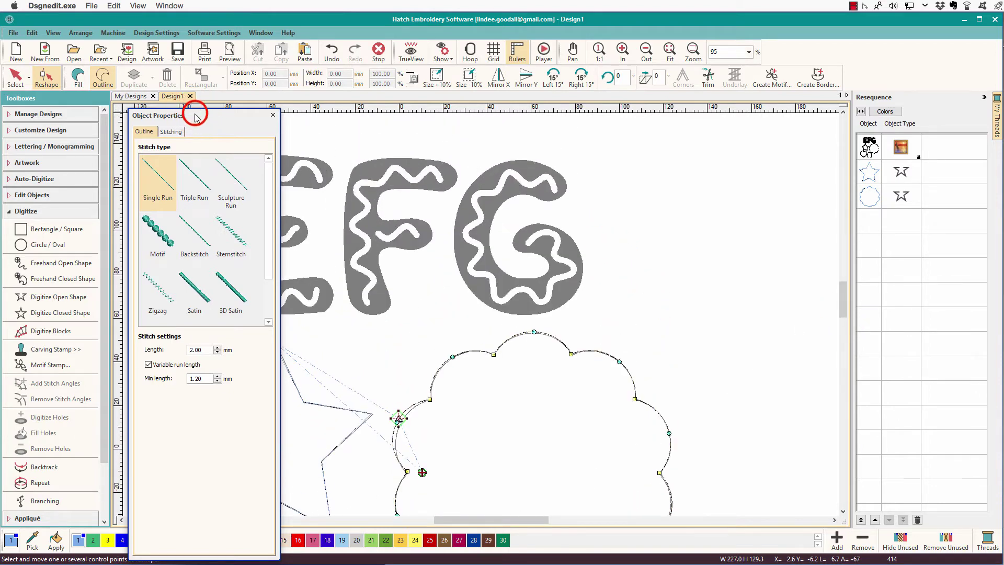
left_click_drag(195, 113, 716, 152)
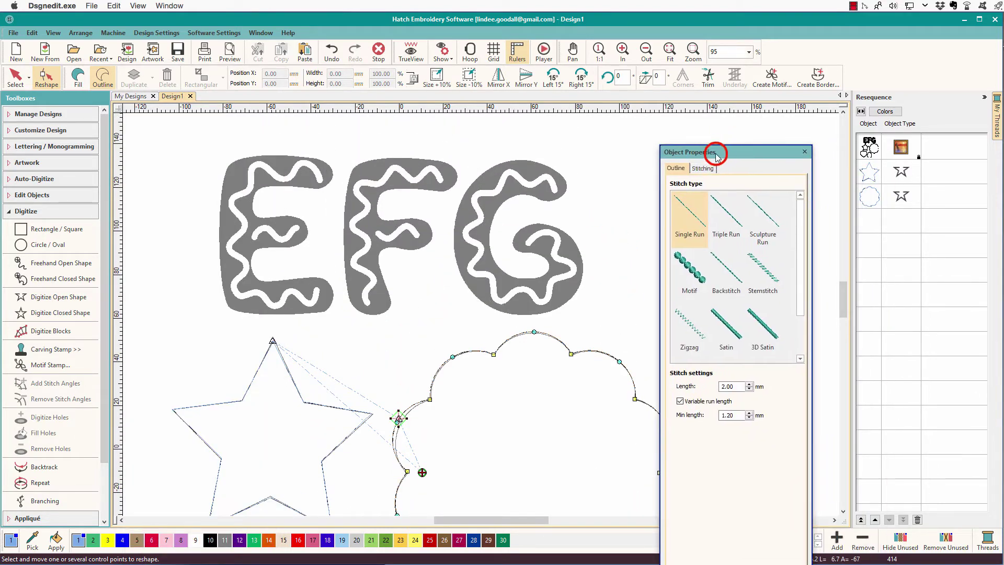
left_click(805, 152)
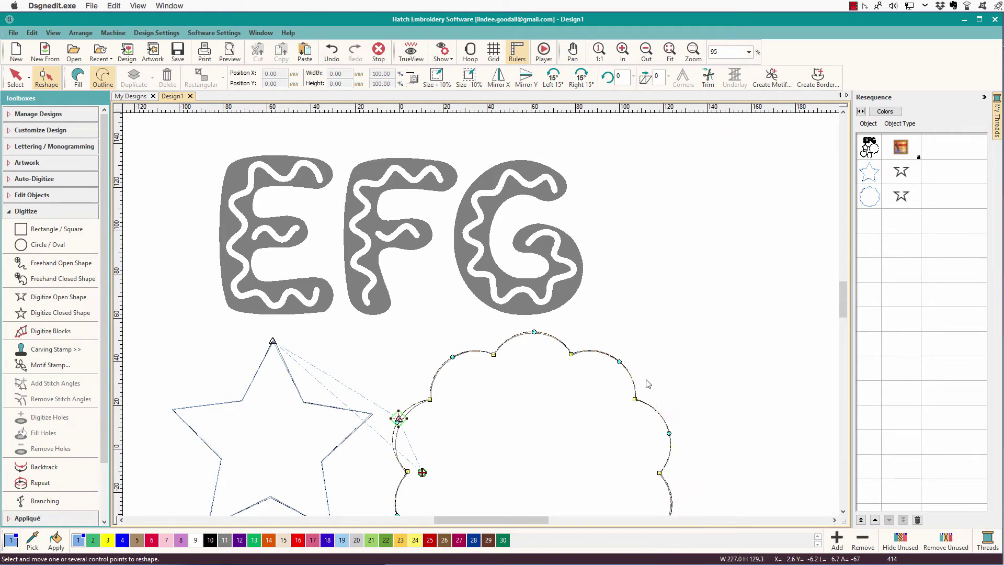
Start a Digitize Open Shape, dock Object Properties with the Resequence list, and choose Satin as the outline stitch type
left_click_drag(498, 522, 480, 524)
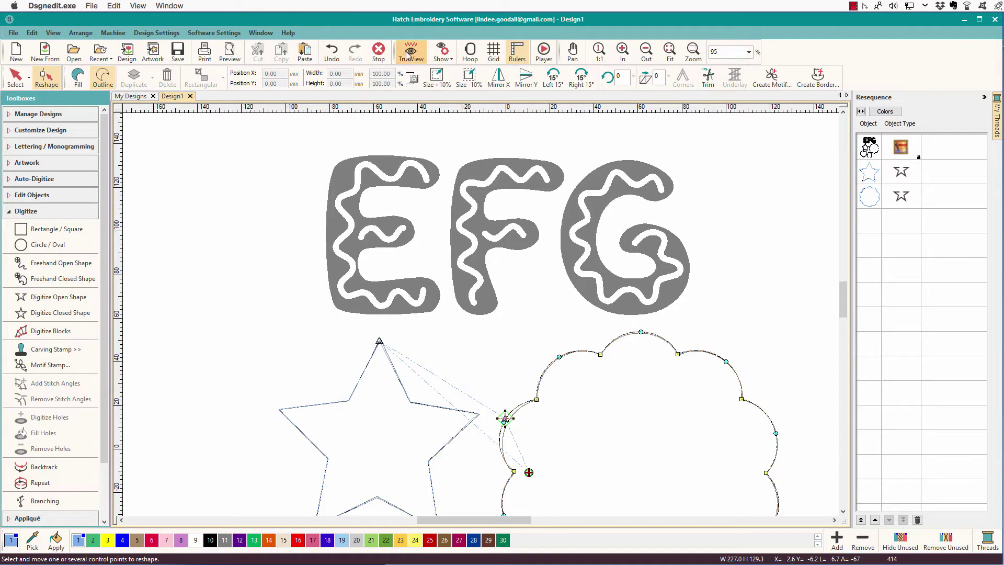
key("b")
left_click_drag(298, 148, 683, 303)
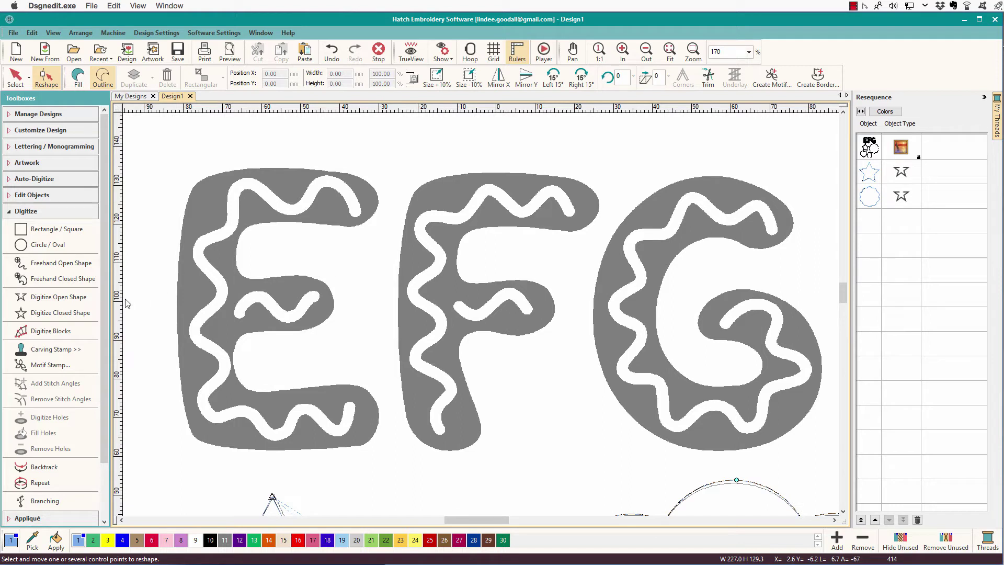
left_click(64, 299)
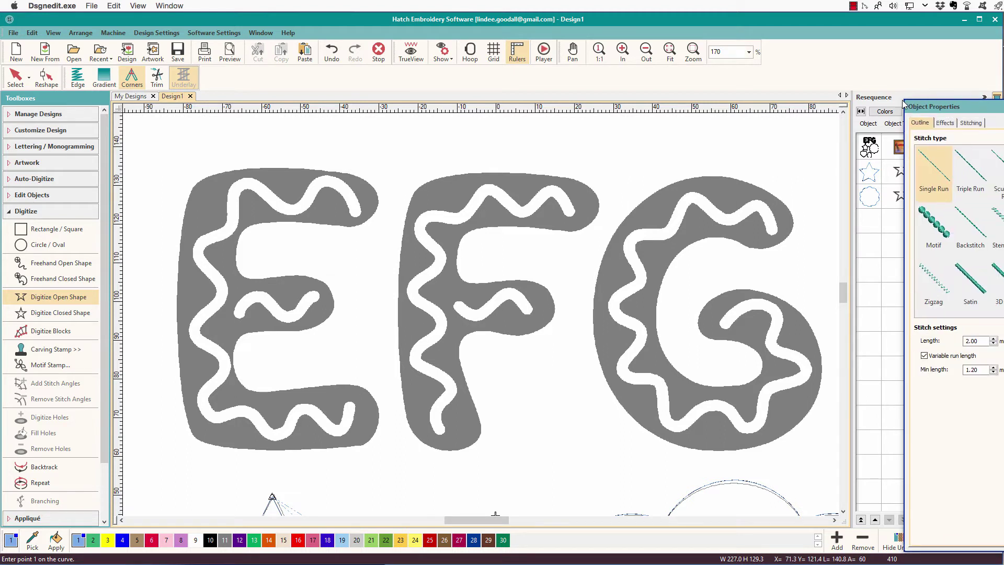
left_click_drag(902, 99, 854, 99)
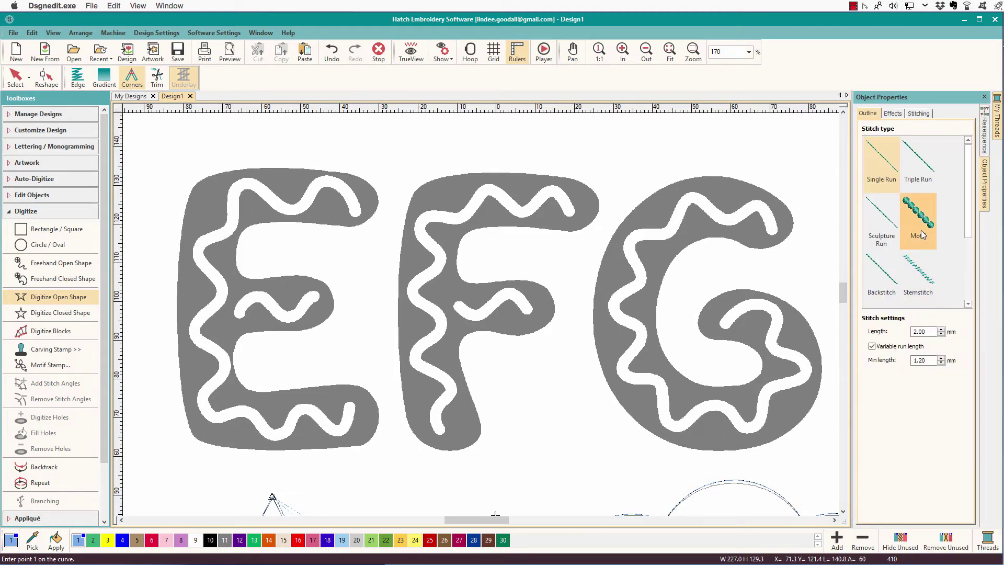
left_click(966, 199)
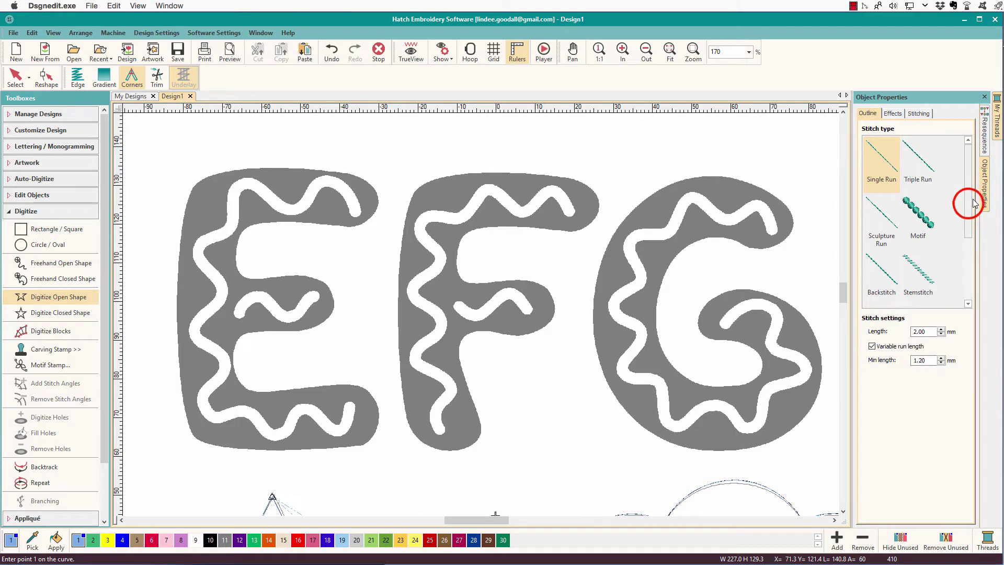
left_click_drag(966, 200, 967, 228)
left_click(920, 277)
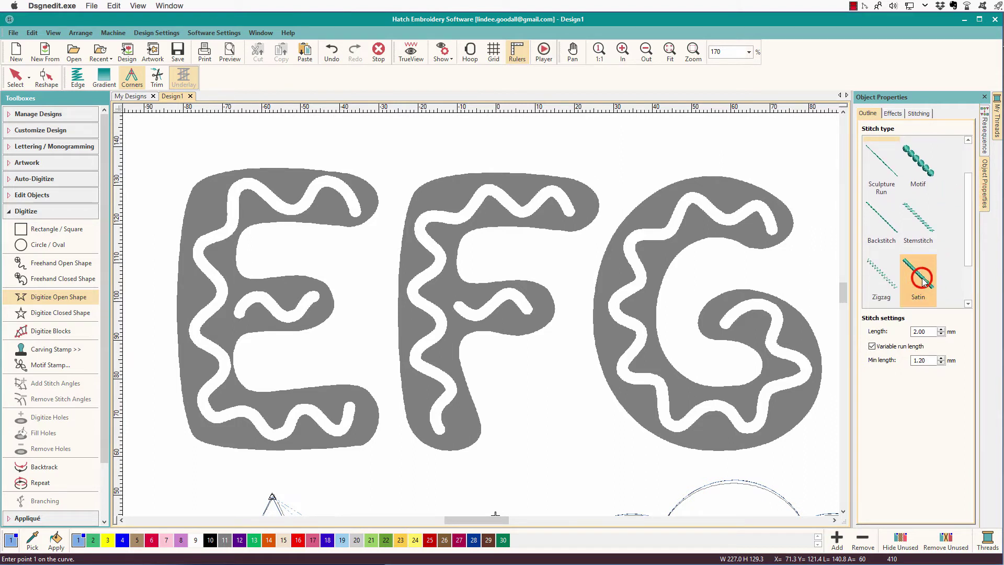
Undock the grouped Resequence and Object Properties as one floating window and show the Resequence list
left_click(953, 100)
left_click_drag(953, 100, 903, 99)
left_click(956, 96)
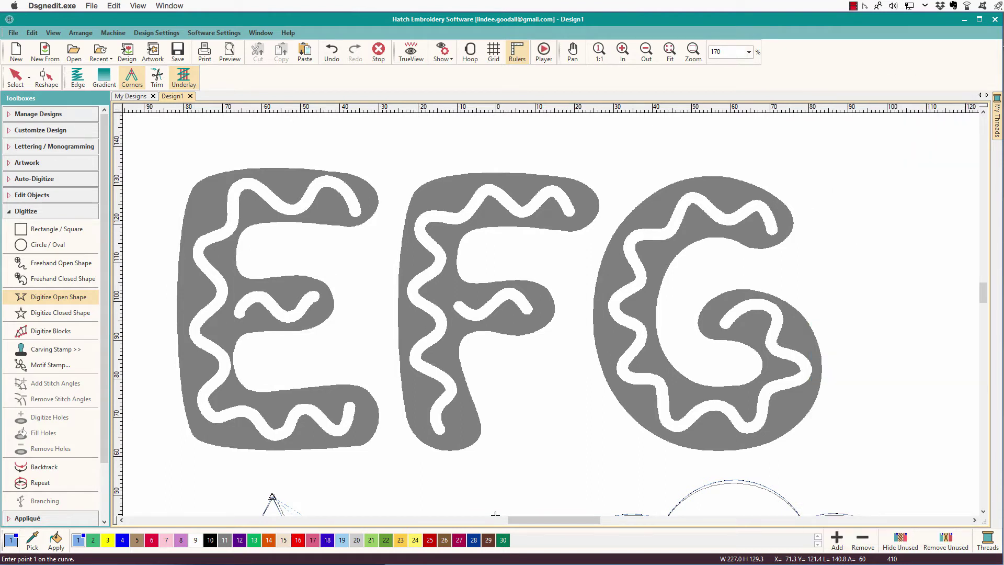
mouse_move(959, 99)
left_mouse_down()
mouse_move(902, 88)
mouse_move(932, 90)
left_mouse_up()
left_click(972, 121)
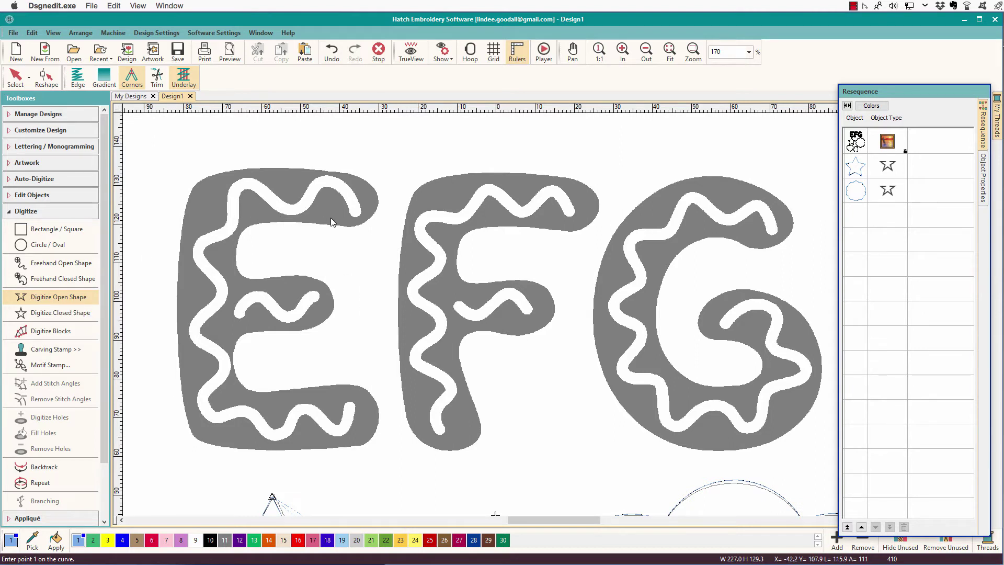
Begin the satin open shape along letter E's white wavy line, placing curve points from the upper arm's end down the spine
left_click(355, 213)
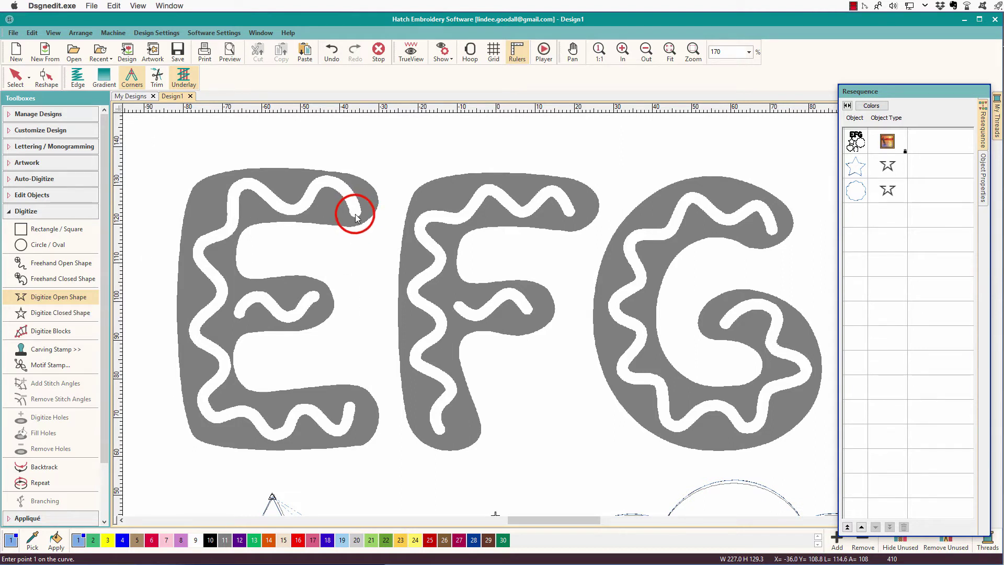
left_click(325, 181)
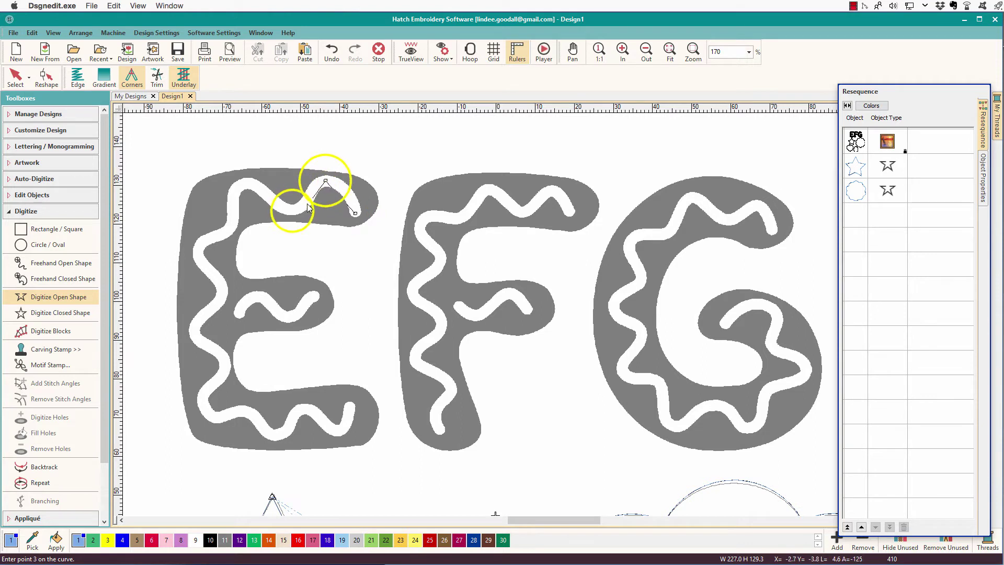
left_click(293, 209)
left_click(242, 185)
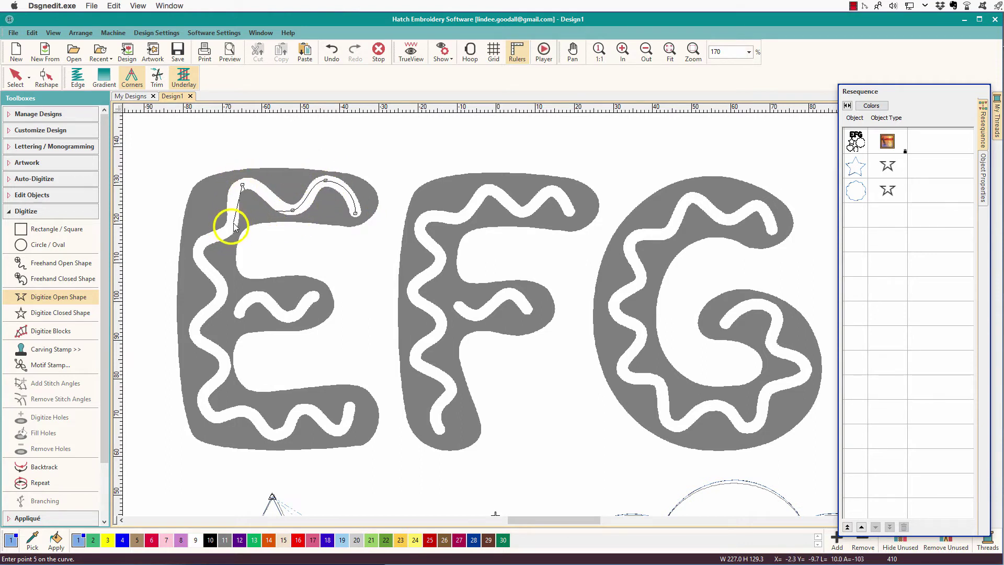
left_click(232, 226)
left_click(197, 251)
left_click(221, 289)
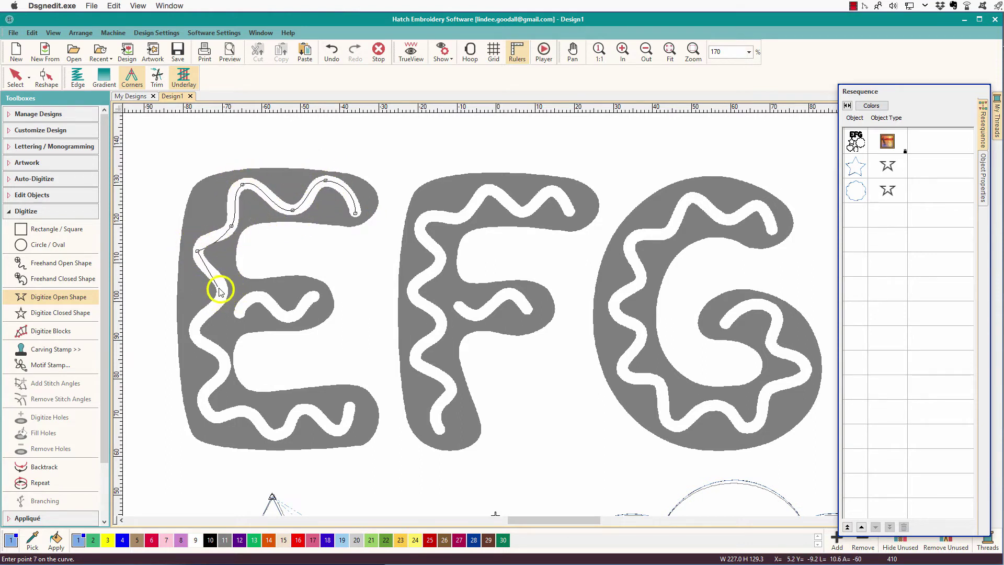
left_click(193, 331)
left_click(224, 364)
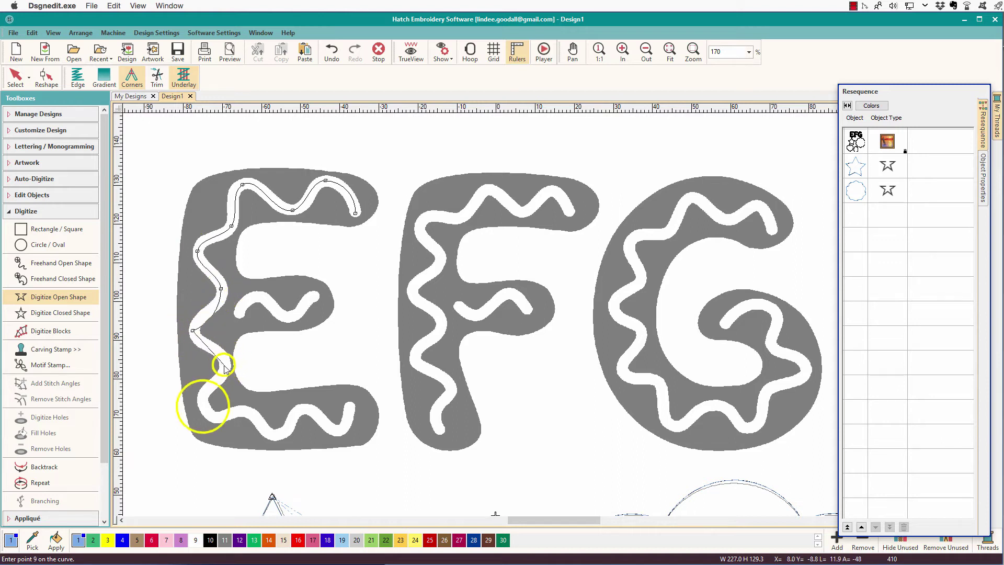
Continue the satin line through the E's lower-left bend to the bottom arm's end and finish it, about 44 by 68 mm overall
left_click(203, 406)
left_click(246, 412)
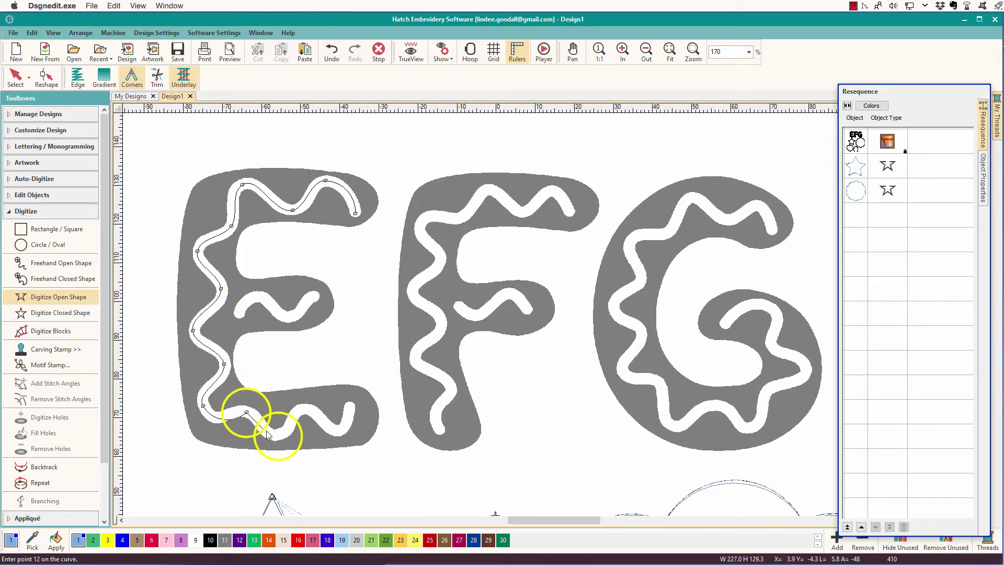
left_click(278, 436)
left_click(304, 408)
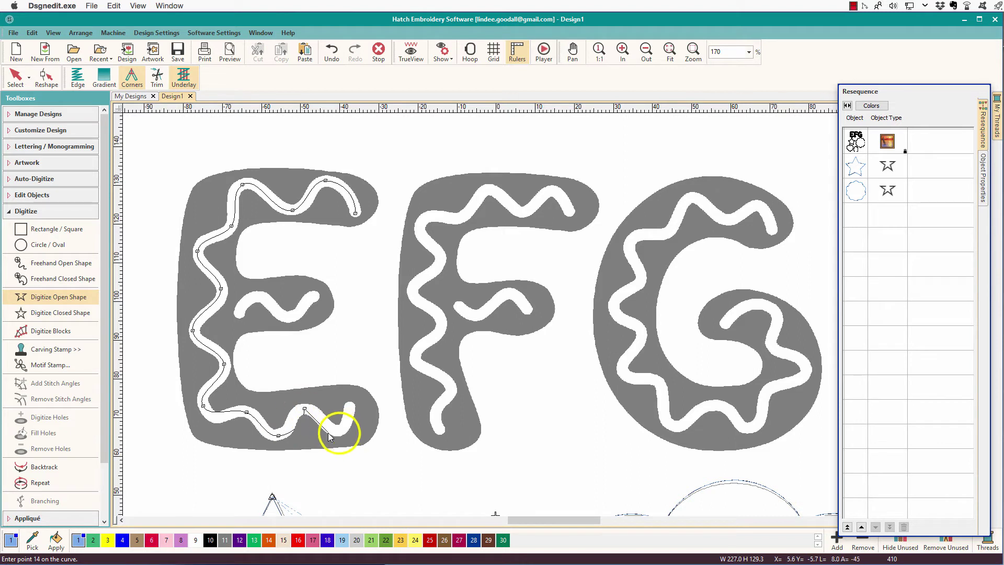
left_click(340, 432)
left_click(352, 407)
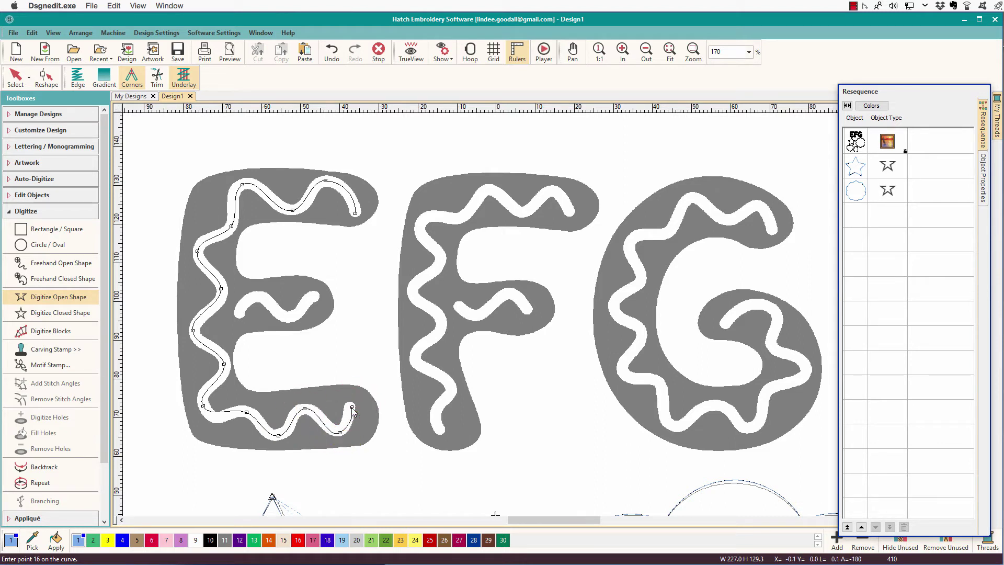
key("Return")
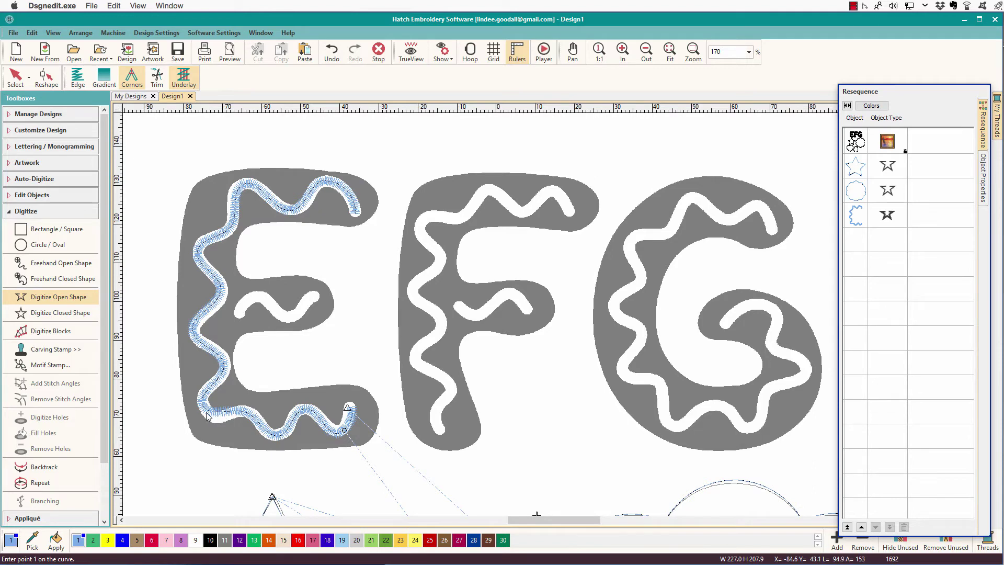
Reshape the E's satin line, moving the curve point at its lower-left bend slightly down toward the artwork's wavy line
key("Escape")
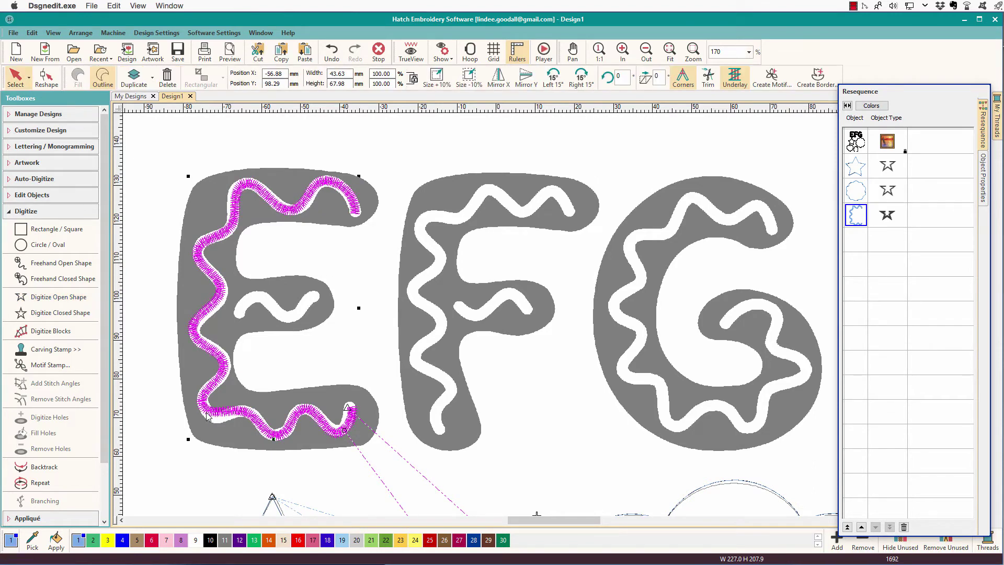
key("f")
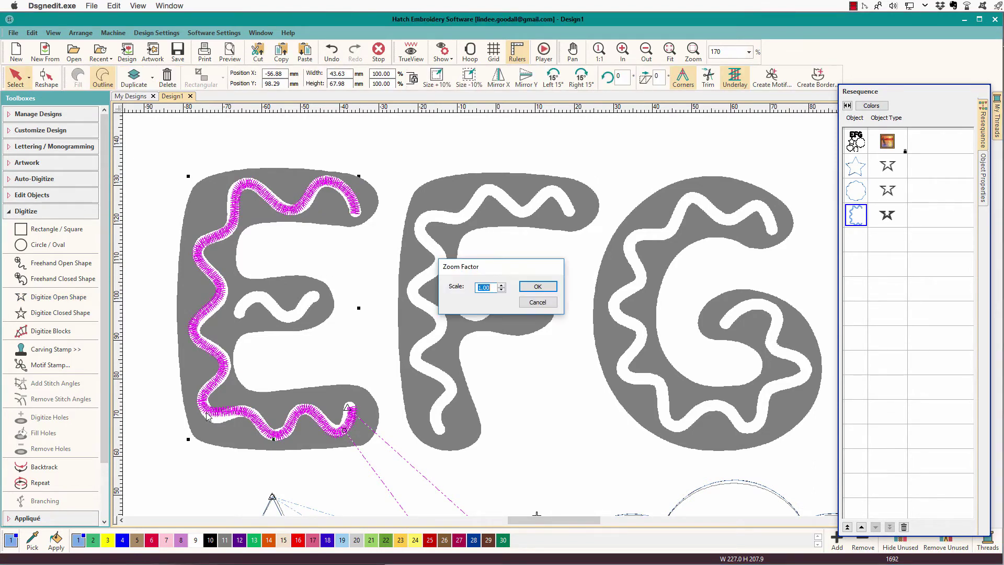
key("Escape")
key("h")
left_click(202, 406)
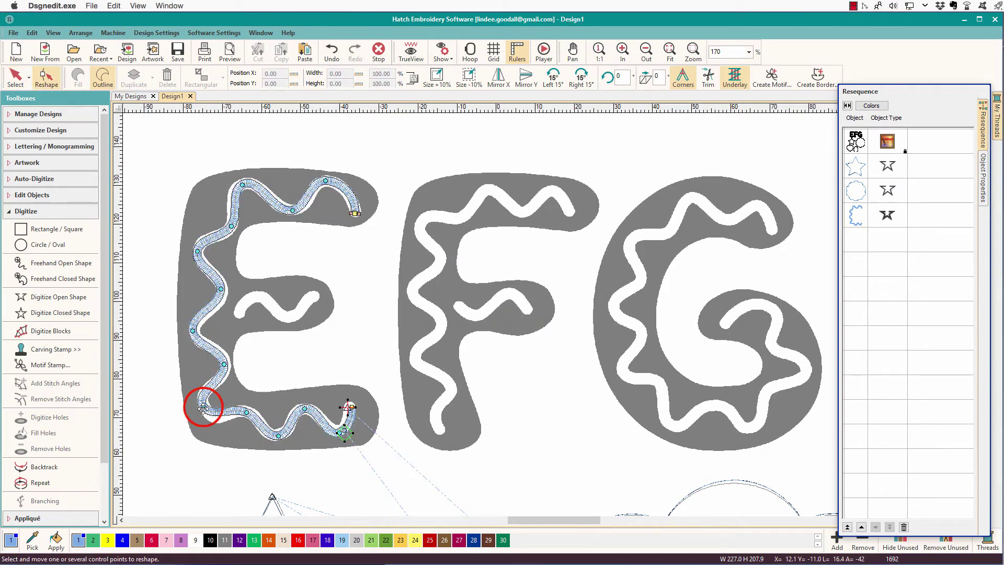
left_click_drag(203, 406, 204, 414)
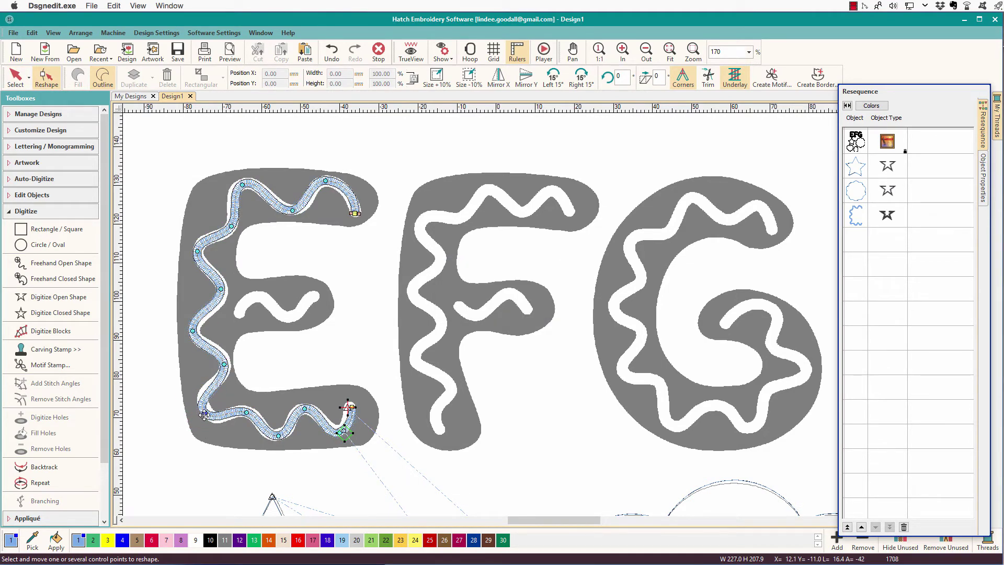
Add a corner point on each side of the satin line's lower-left bend, placing the upper one just below the spine's last wave
left_click(227, 413)
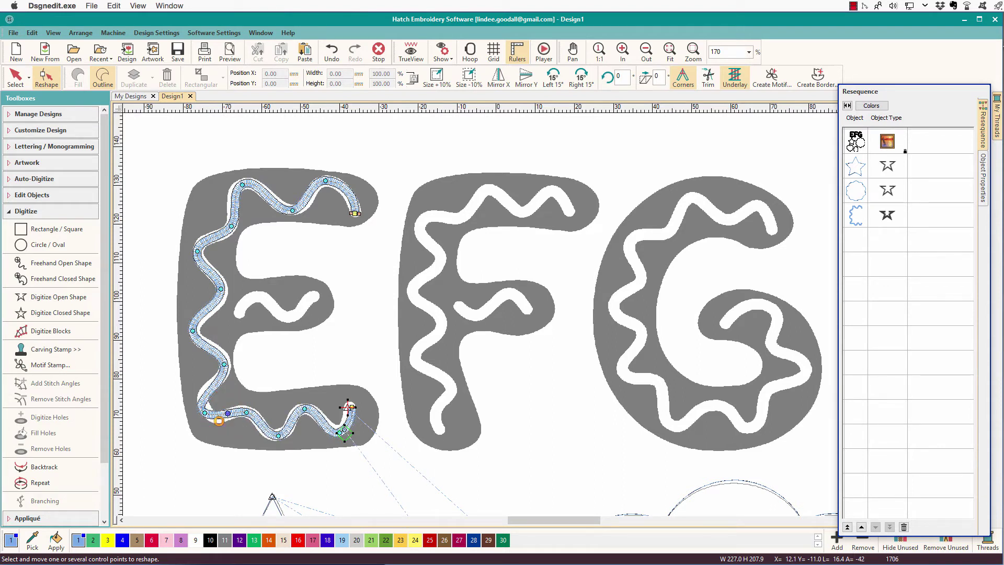
key("space")
left_click(212, 400)
left_click_drag(212, 401, 211, 387)
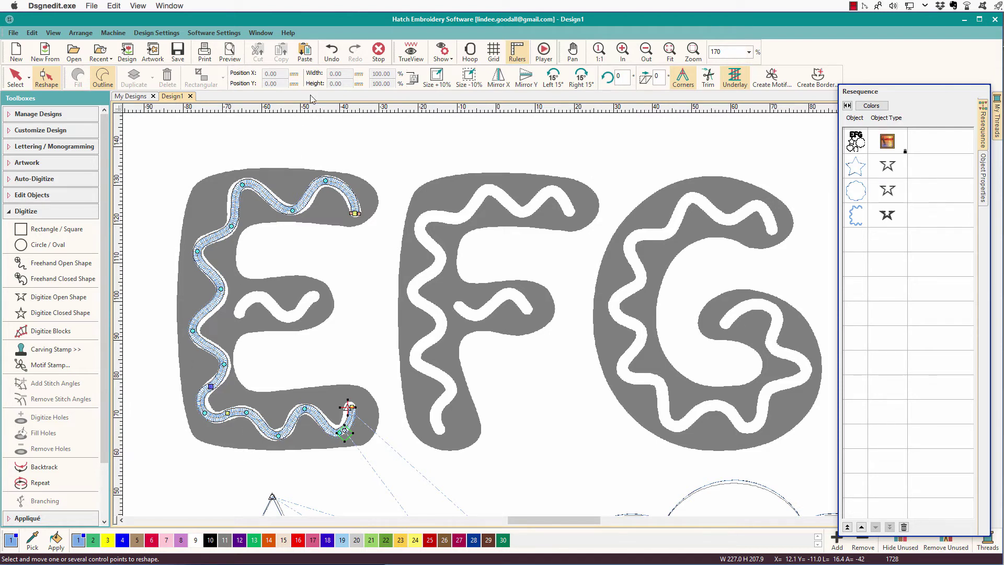
Begin a filled closed shape on the heart, with a corner point just below the top notch and curve points over the left lobe
key("0")
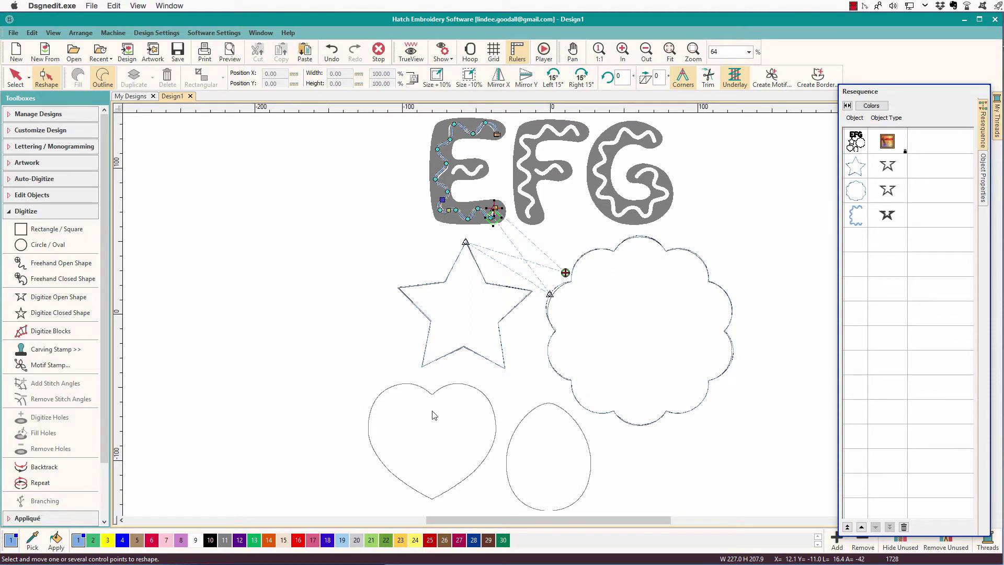
key("z")
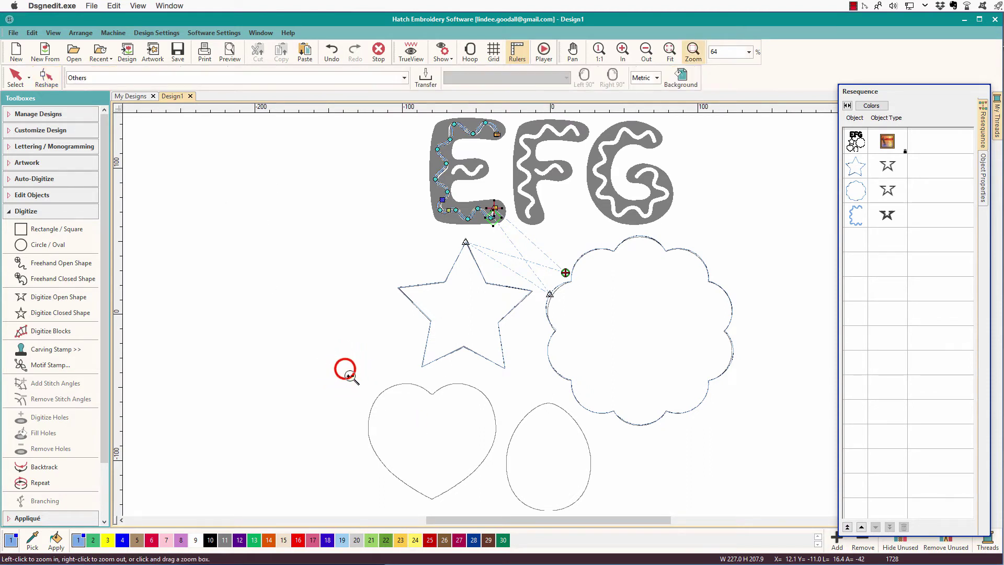
left_click_drag(345, 368, 522, 514)
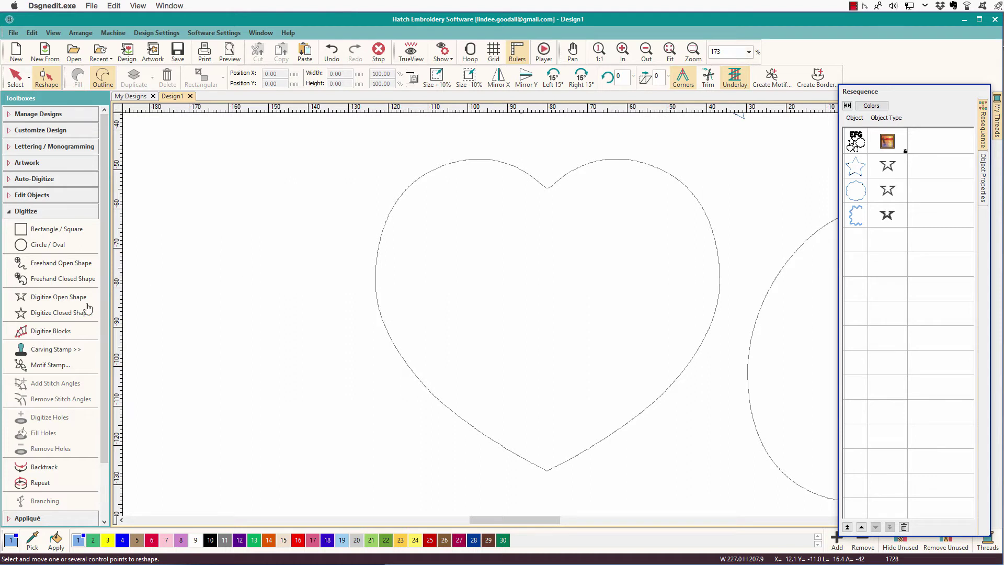
left_click(62, 311)
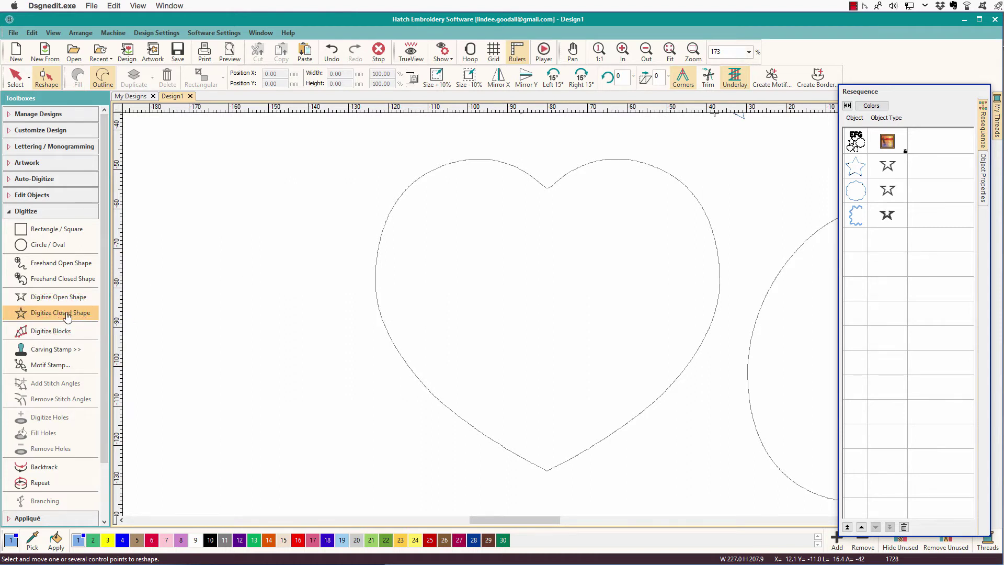
left_click(78, 77)
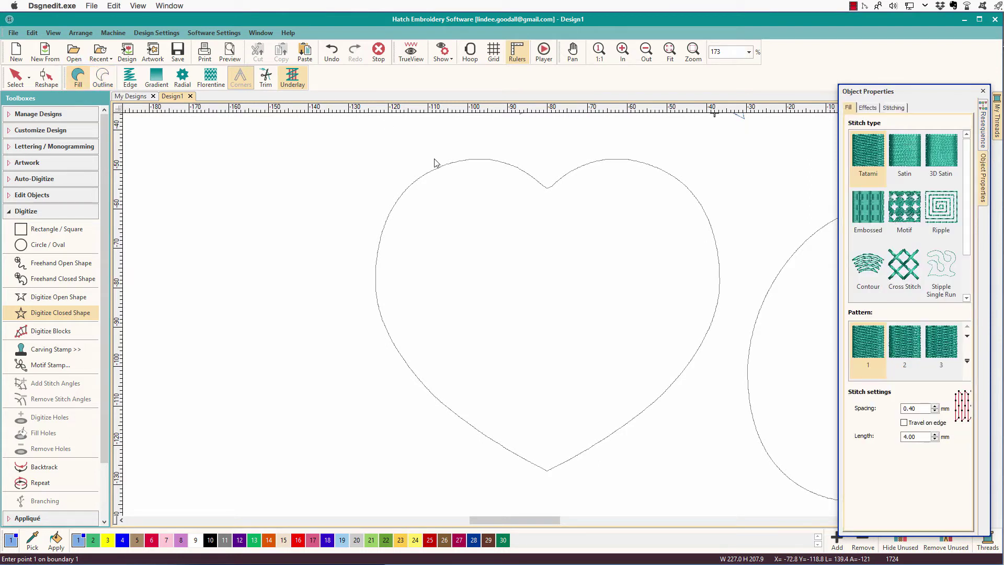
left_click(554, 203)
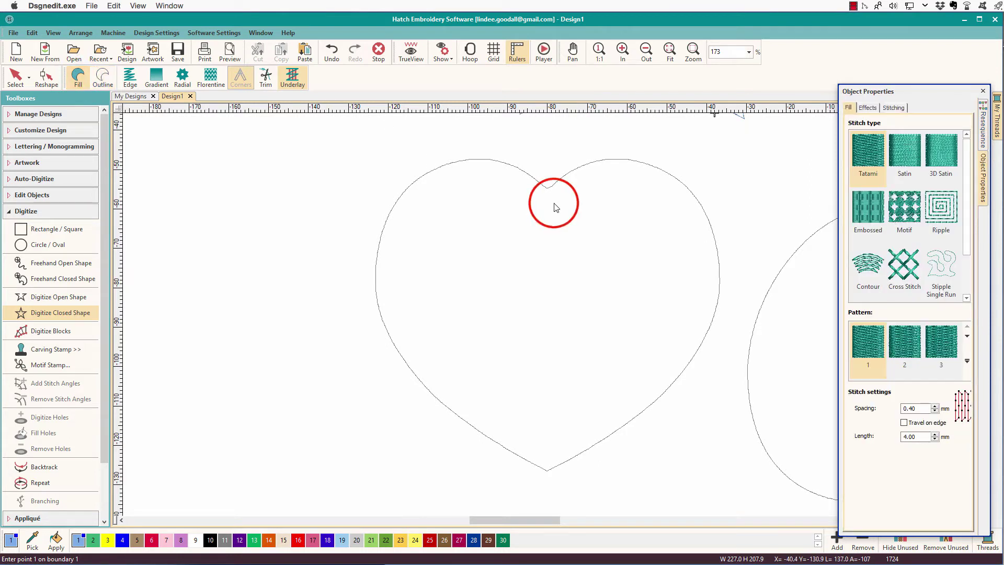
left_click(488, 159)
left_click(404, 192)
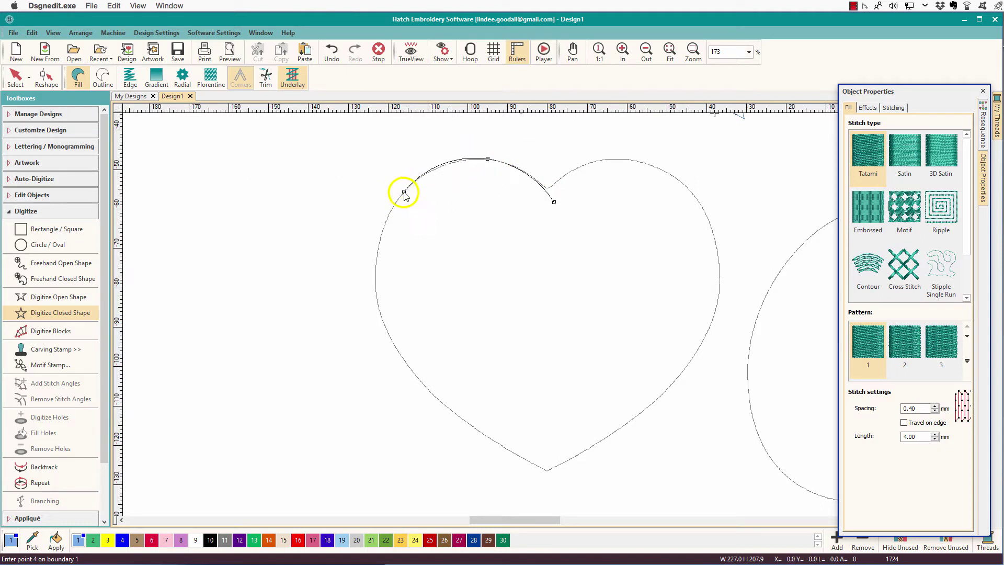
Continue down the heart's left edge to a corner at the bottom tip, then close the fill inside the right half, about 57 by 79 mm
left_click(380, 309)
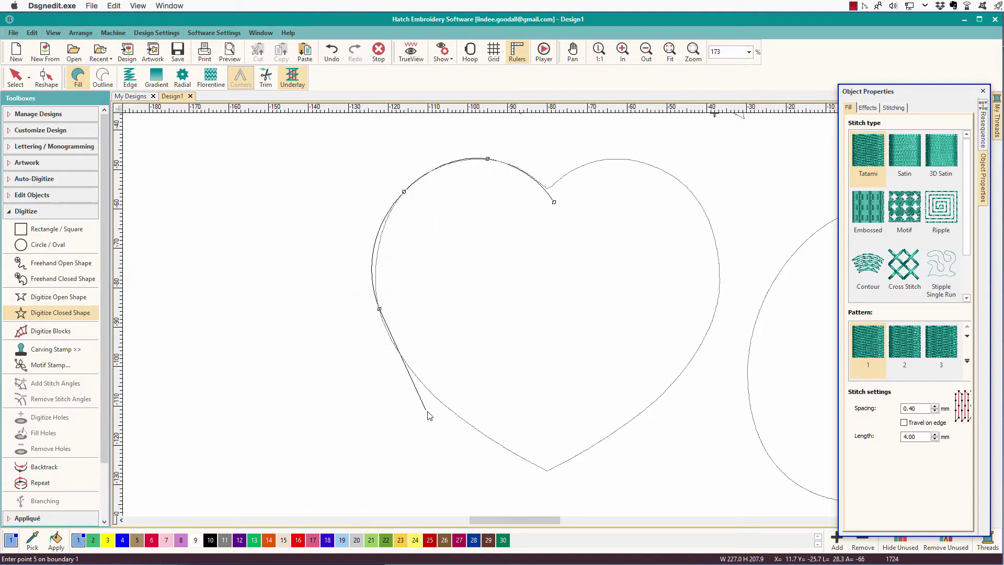
left_click(442, 405)
right_click(547, 469)
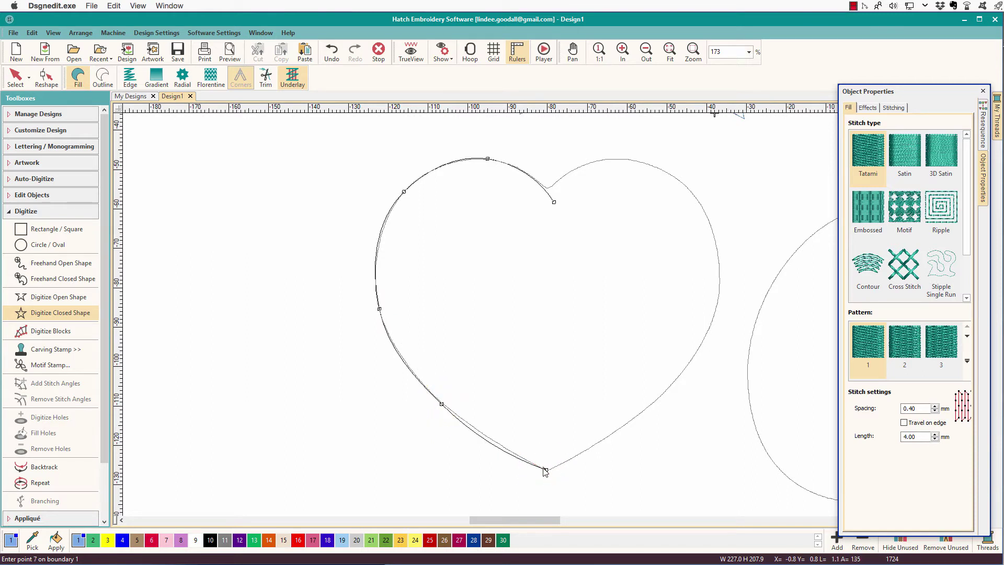
left_click(601, 371)
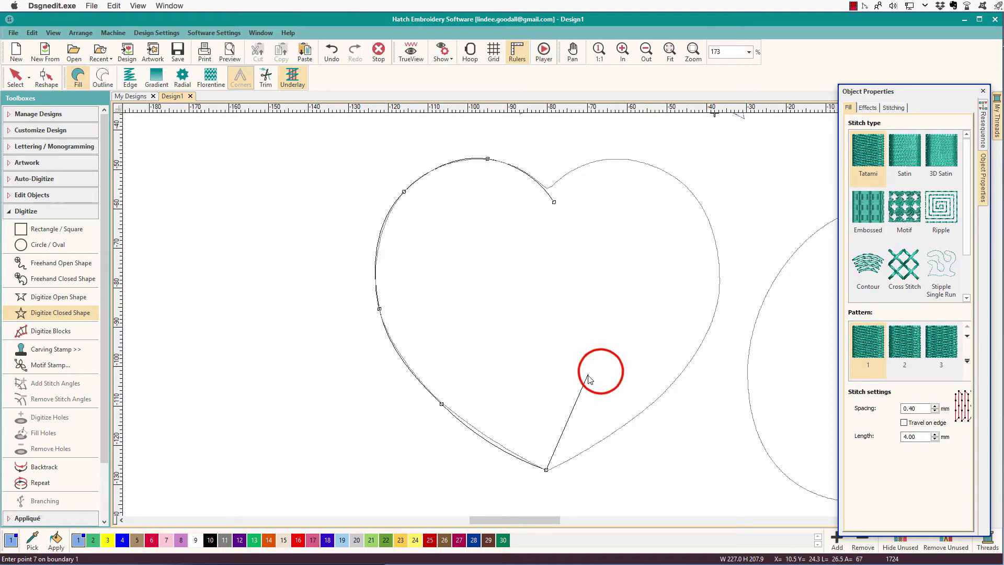
key("Return")
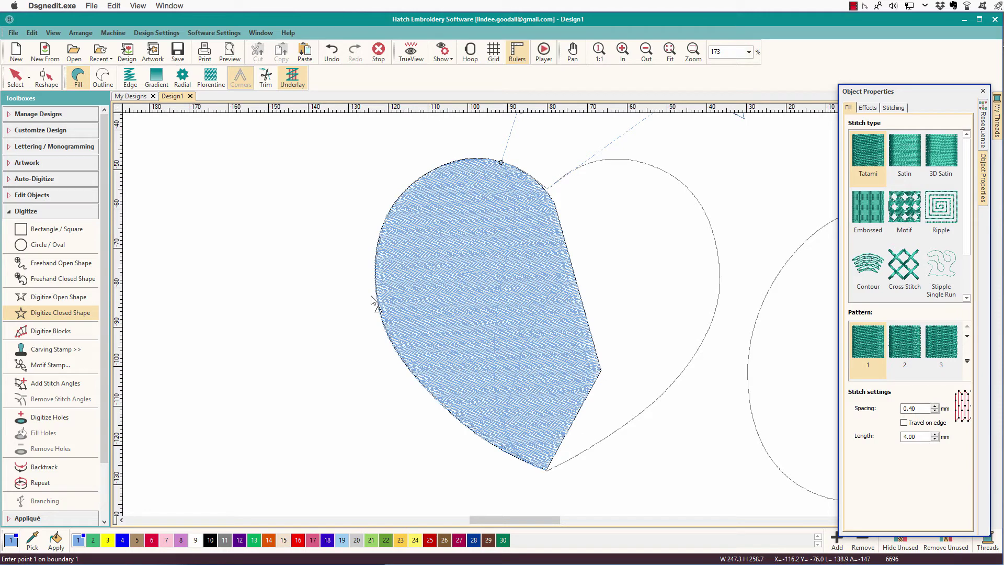
Convert the half-heart fill to an outline with the Single Run stitch type
left_click(102, 85)
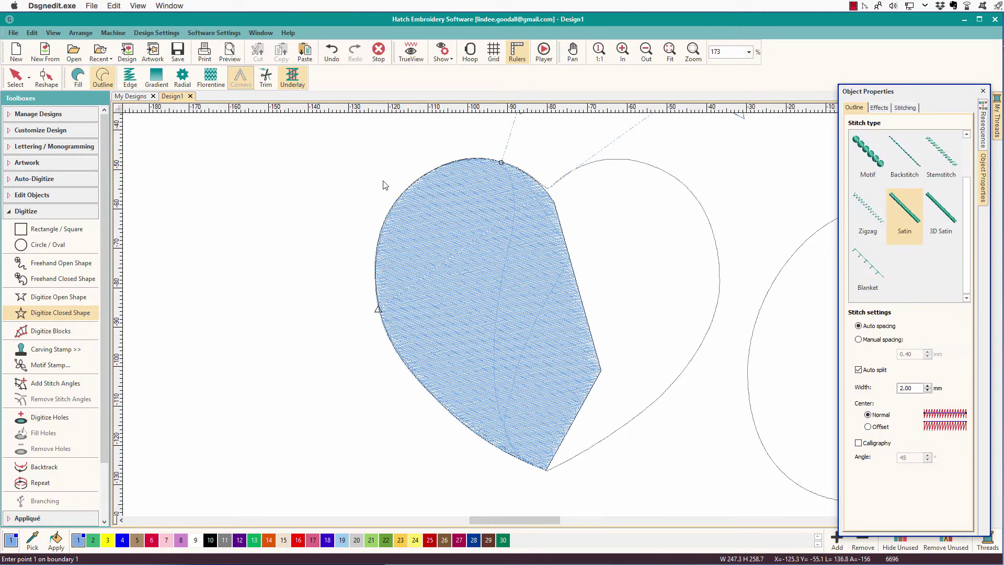
key("Escape")
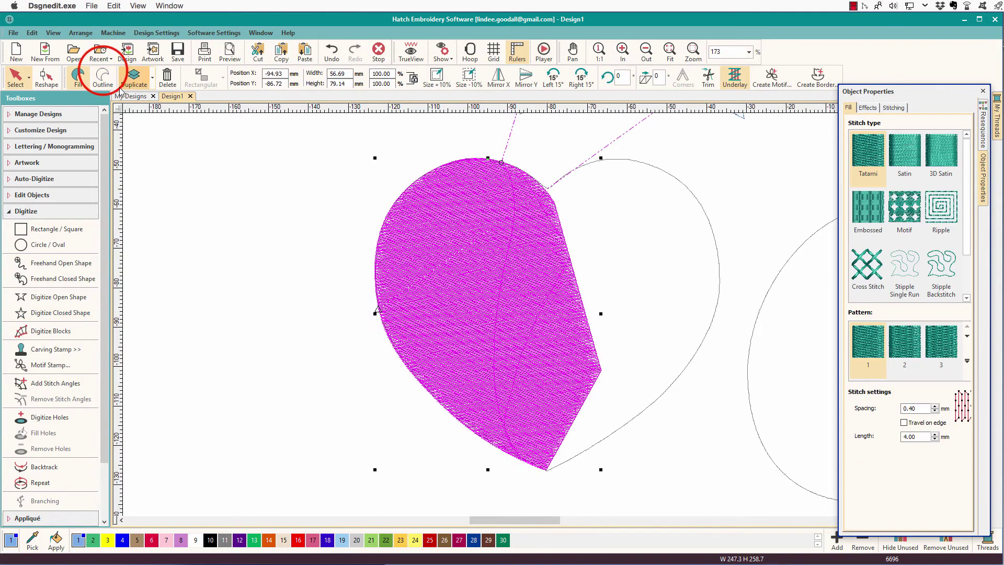
left_click(103, 78)
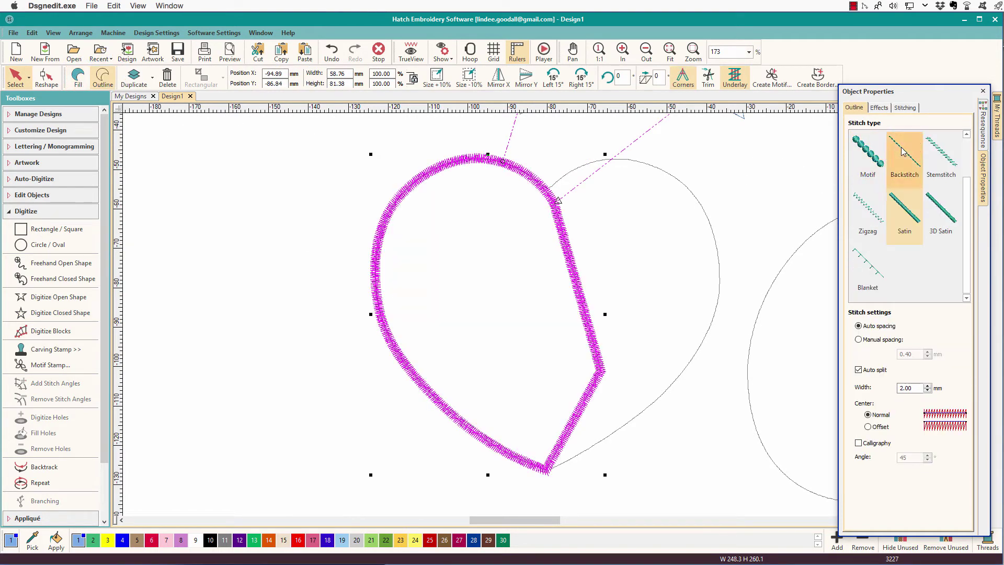
left_click(967, 181)
left_click(882, 157)
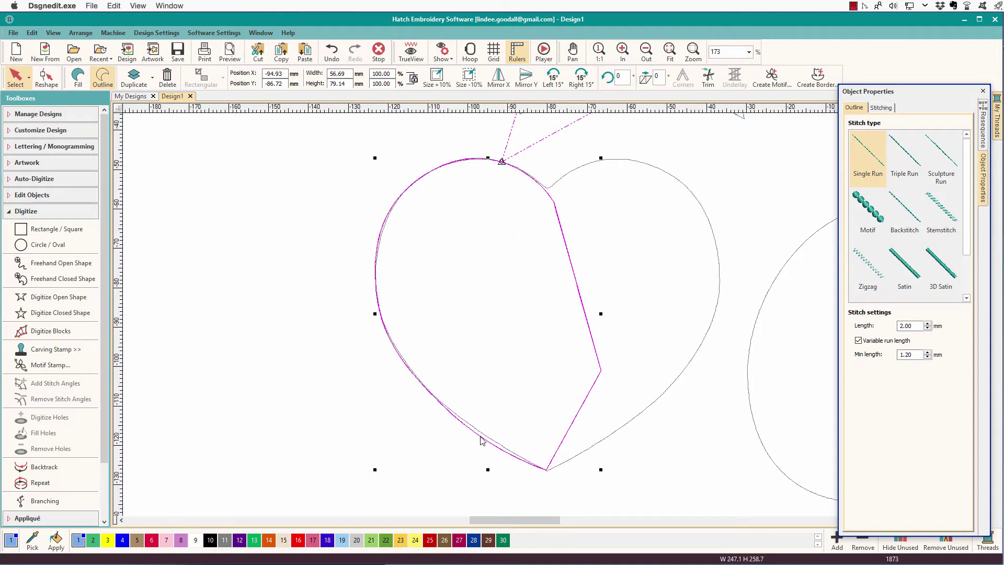
Reshape the half heart, adding a curve point on its lower-left edge along the artwork and nudging the notch corner point slightly right
key("h")
left_click(442, 404)
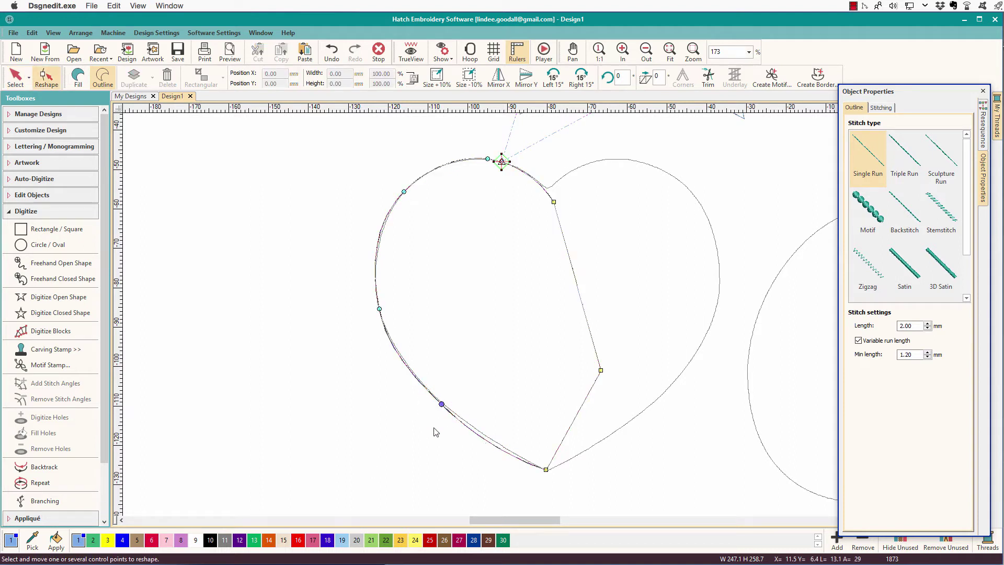
key("space")
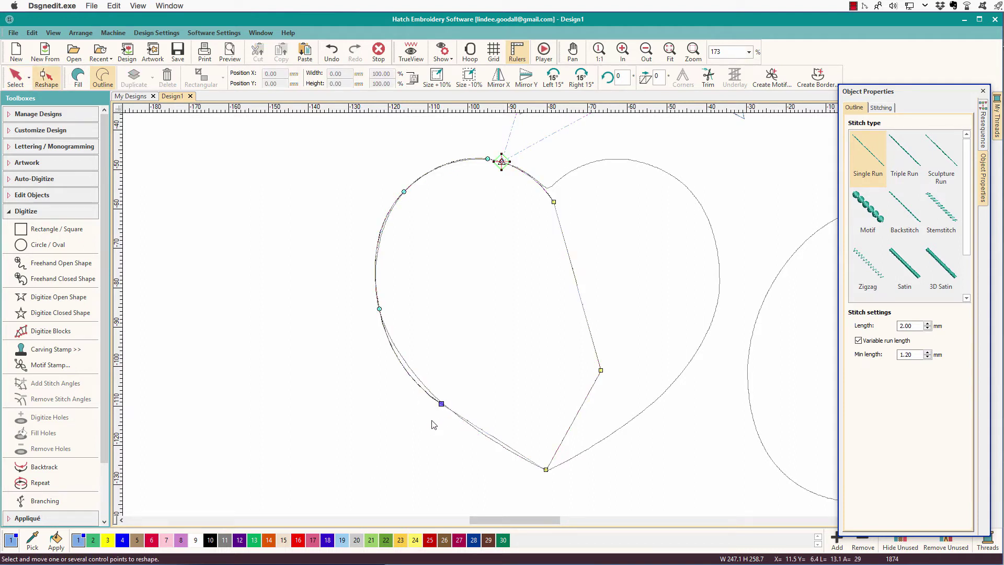
left_click(478, 433)
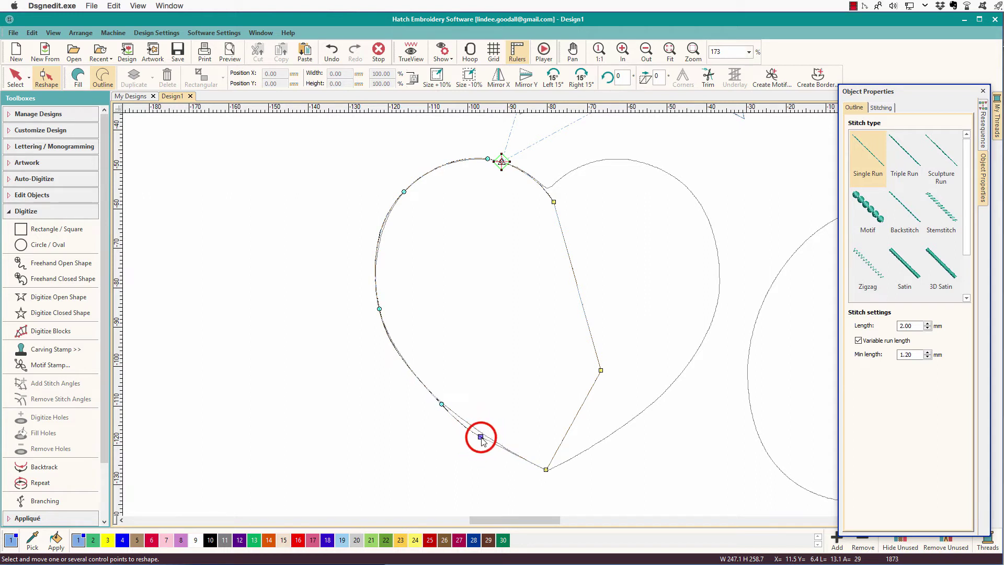
left_click_drag(479, 435, 482, 435)
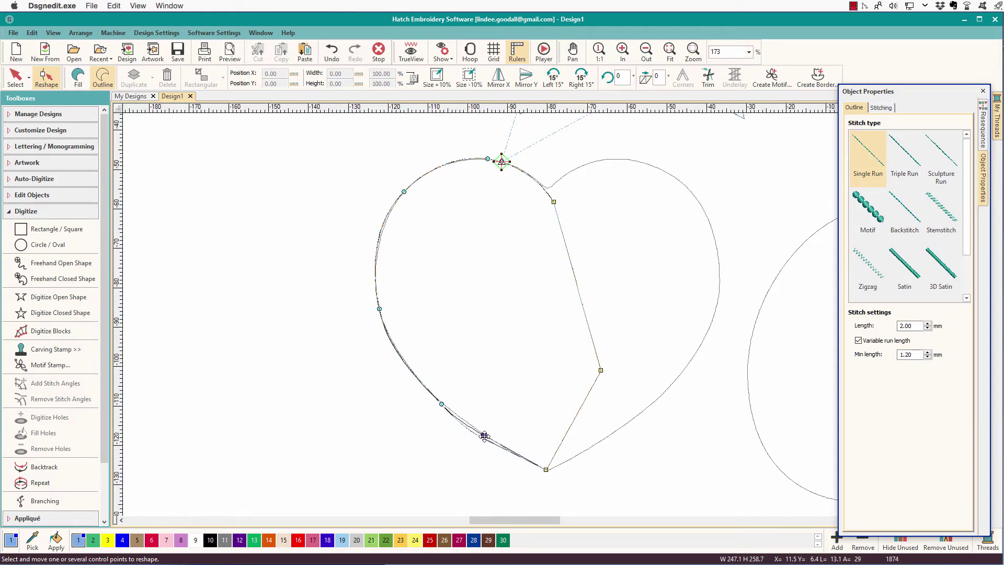
key("space")
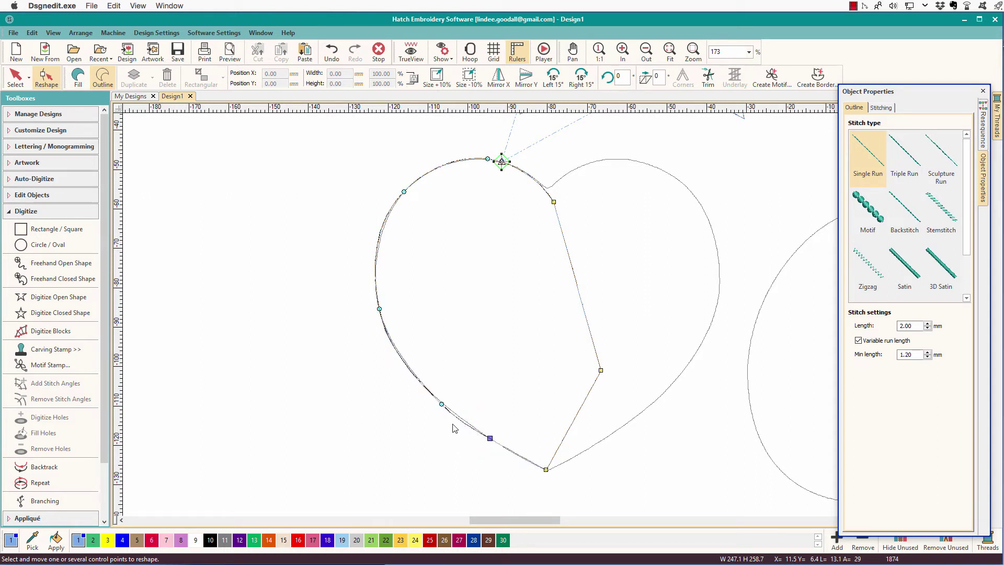
key("space")
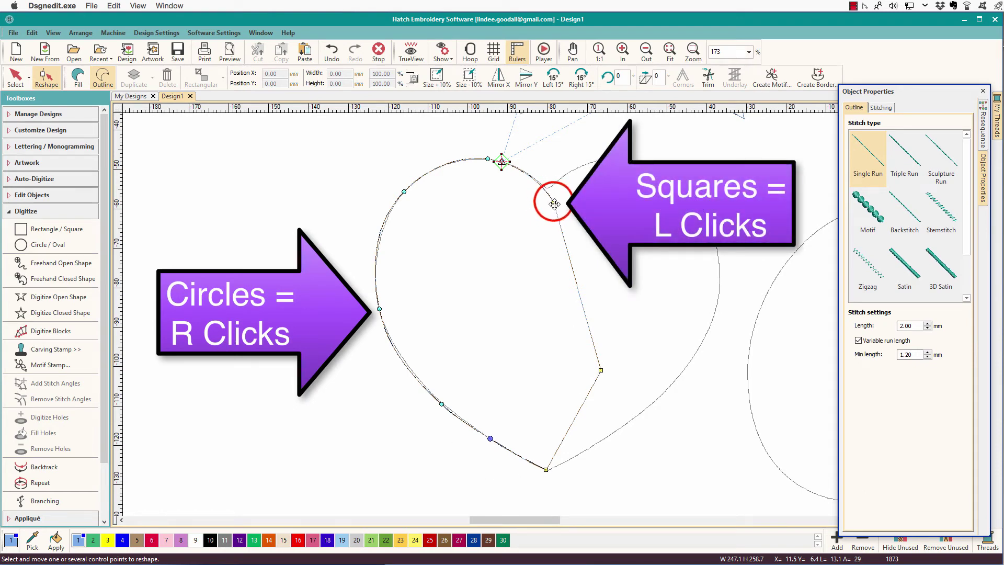
left_click_drag(555, 202, 558, 204)
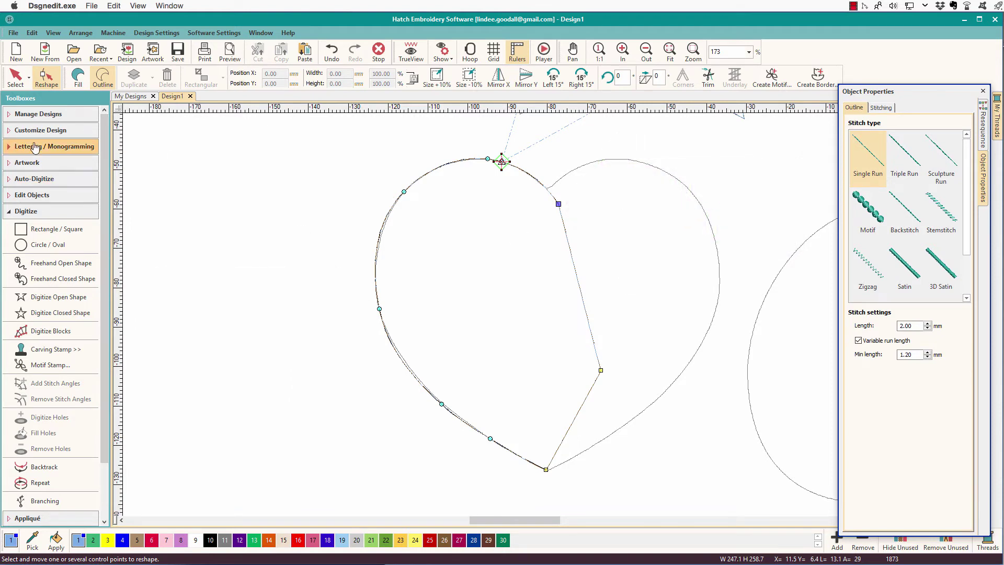
Return the half heart to a Tatami fill and mirror-copy it horizontally about the artwork's vertical centre line, merging both halves into one heart
left_click(75, 87)
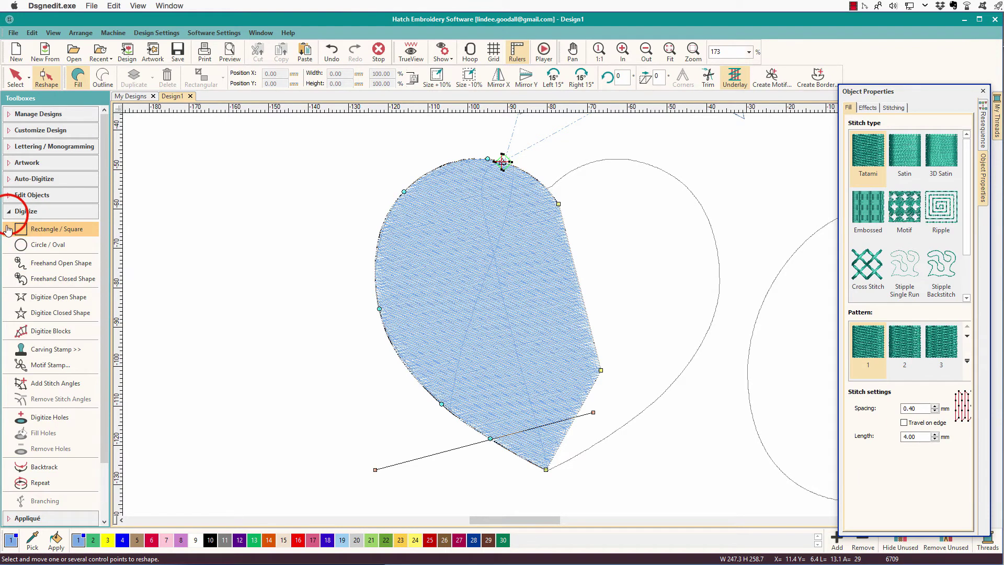
left_click(24, 212)
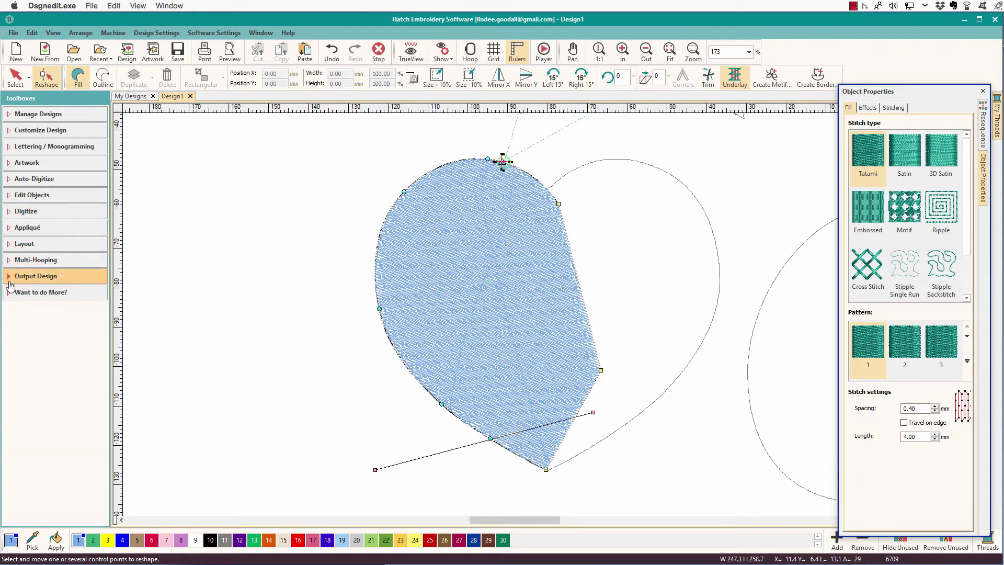
left_click(5, 261)
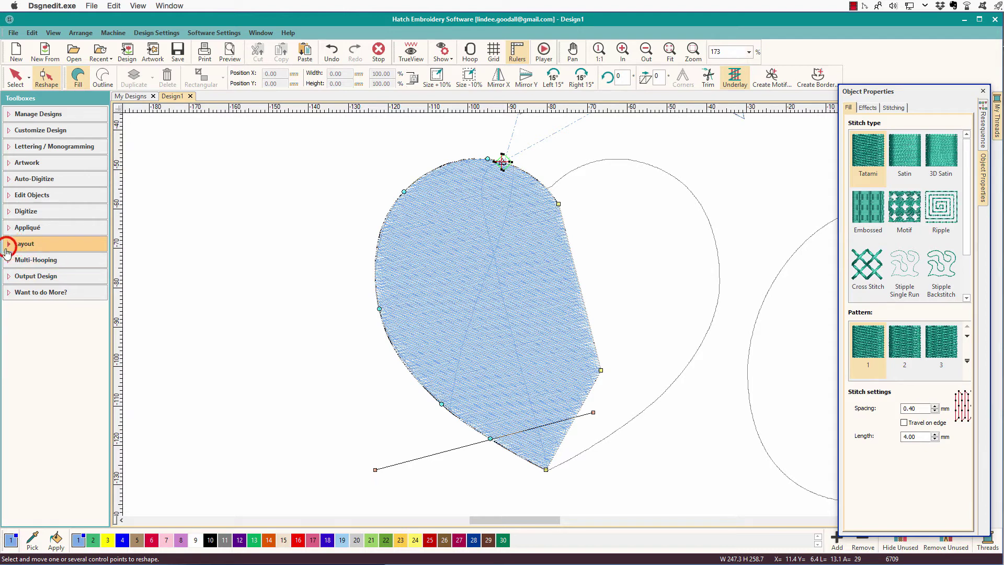
left_click(50, 316)
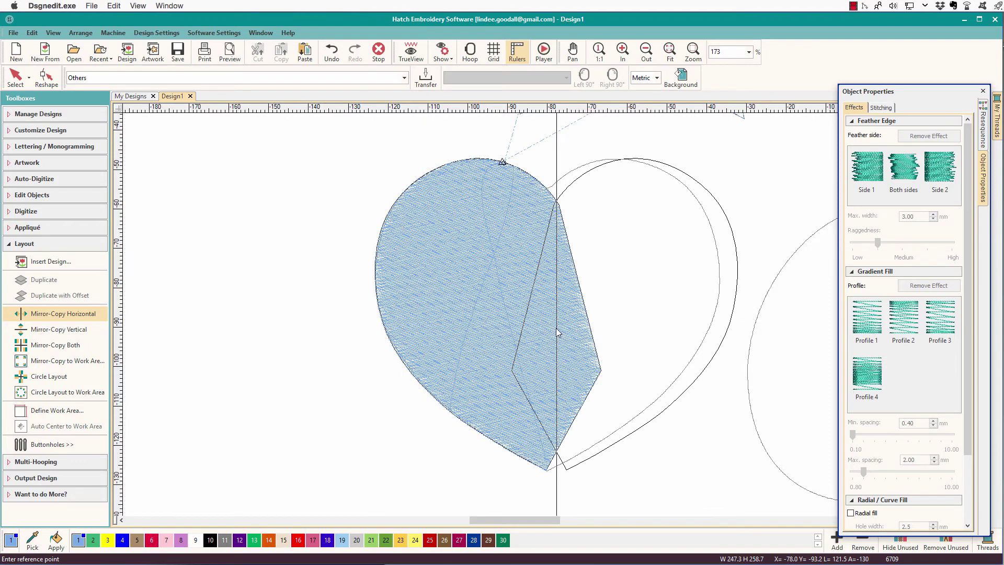
left_click(547, 328)
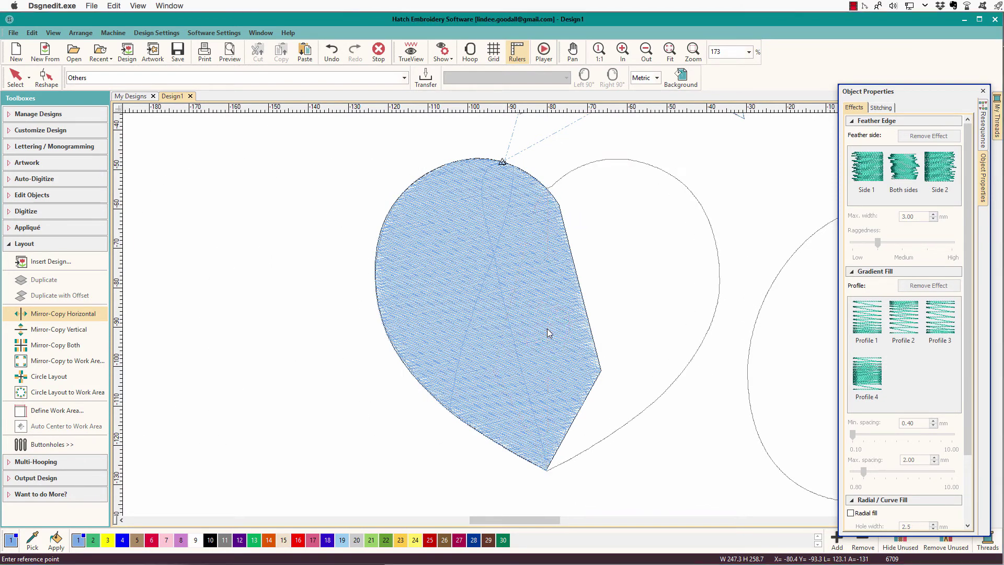
left_click(517, 315)
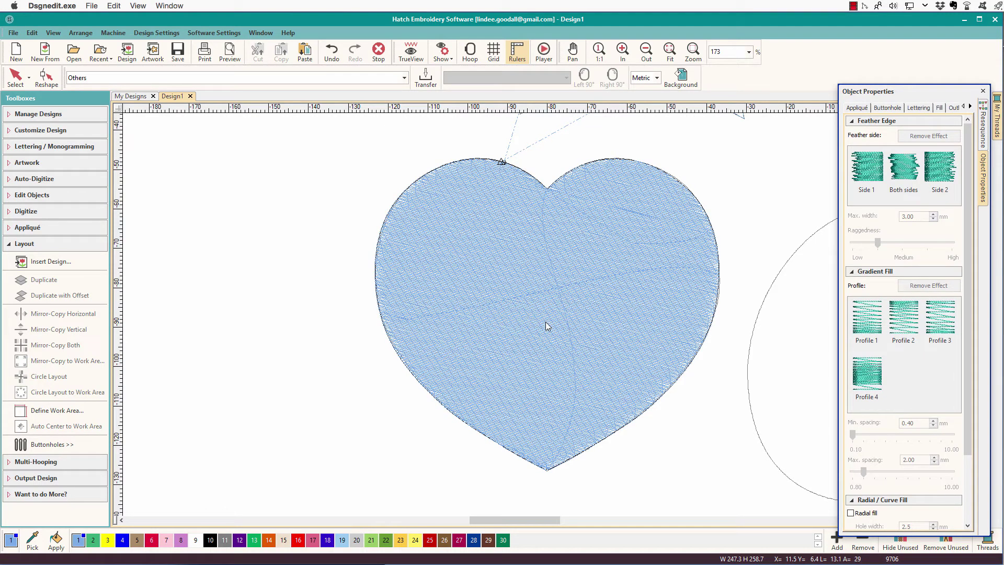
Reshape the merged heart, slightly adjusting the corner point at its top notch
left_click(547, 326)
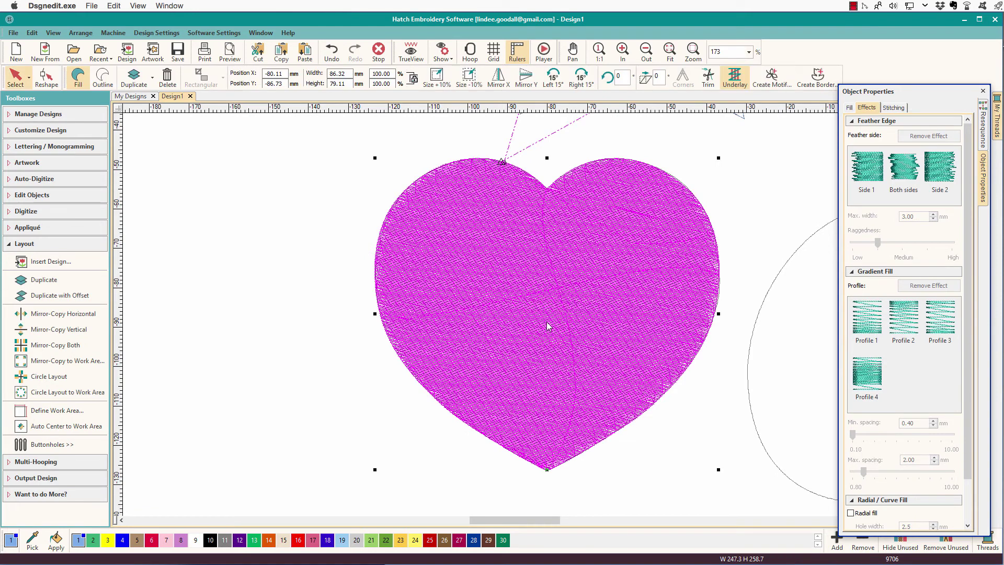
key("h")
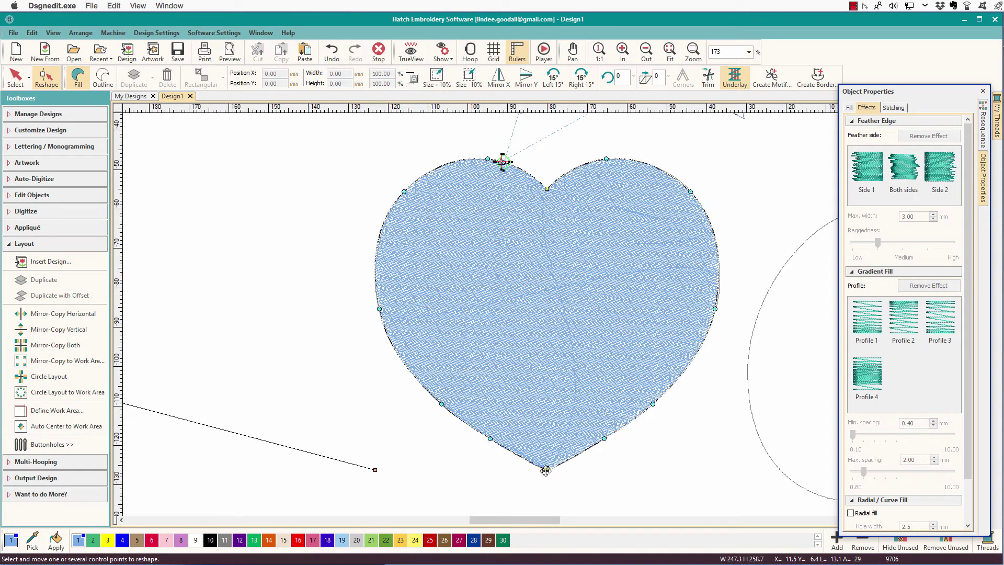
left_click(547, 189)
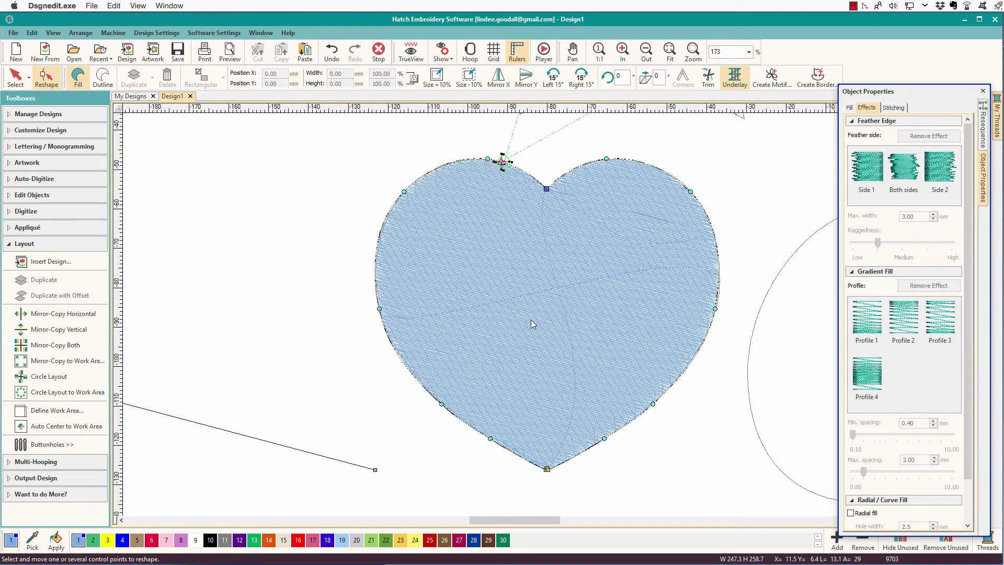
Convert the heart's fill to a satin outline, keeping its bottom tip in close view for point editing
key("b")
left_click_drag(460, 404, 651, 513)
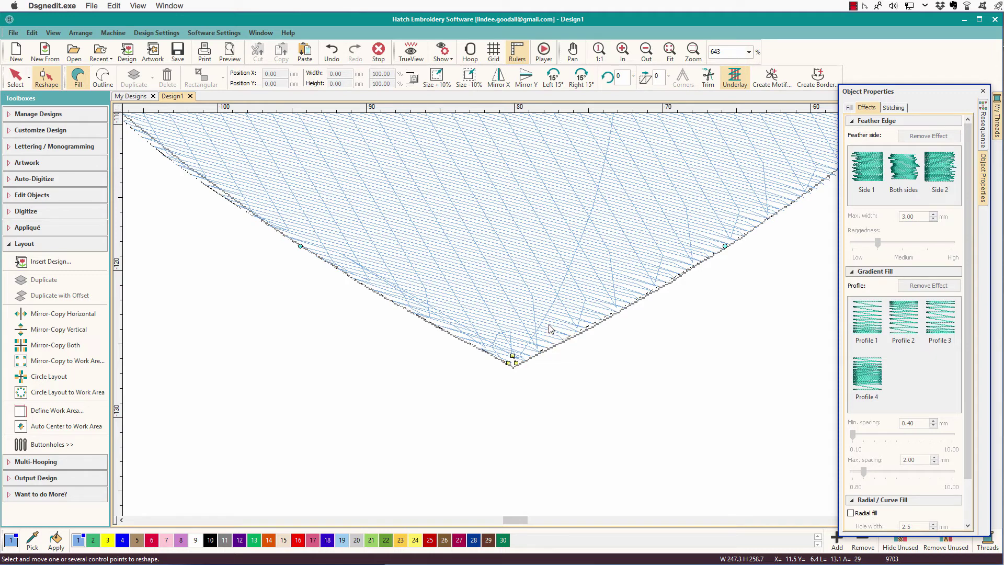
left_click(103, 79)
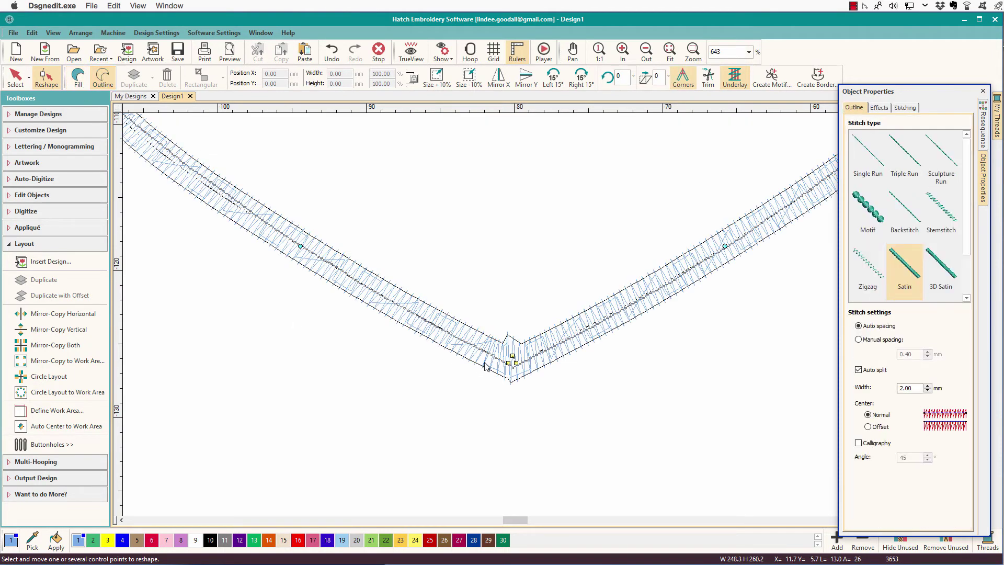
Reduce the clustered corner points at the heart's bottom tip to a single corner and add curve points along the edge just left of it
left_click(512, 356)
left_click_drag(508, 362, 501, 363)
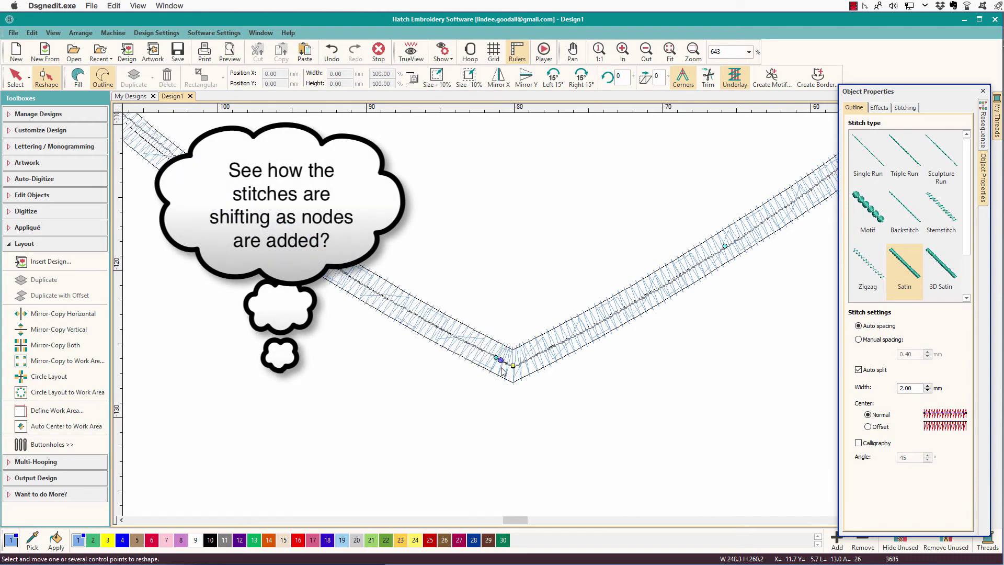
left_click(488, 354)
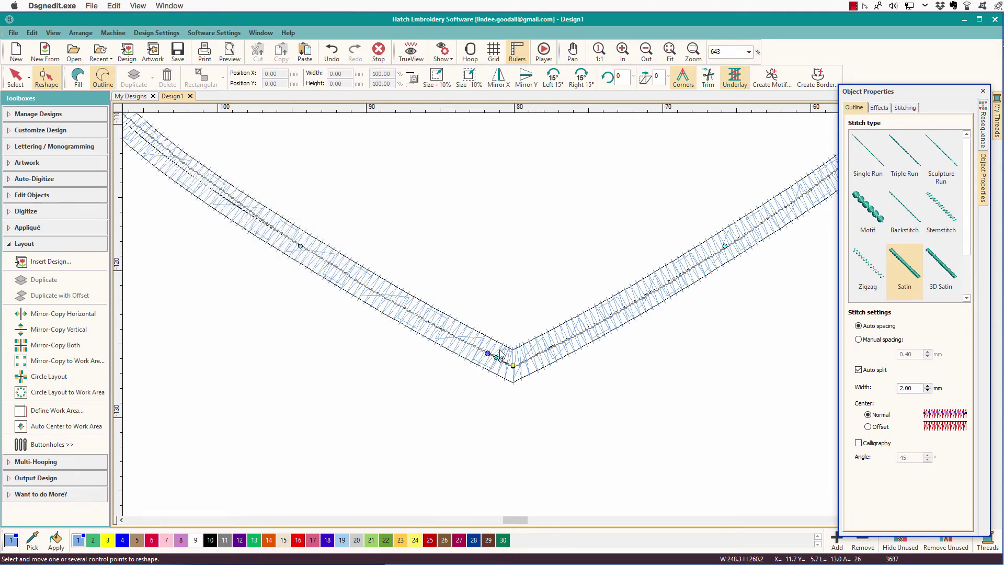
Remove the extra points clustered just left of the heart's bottom tip, leaving only the single corner point at the tip
left_click_drag(491, 354, 497, 364)
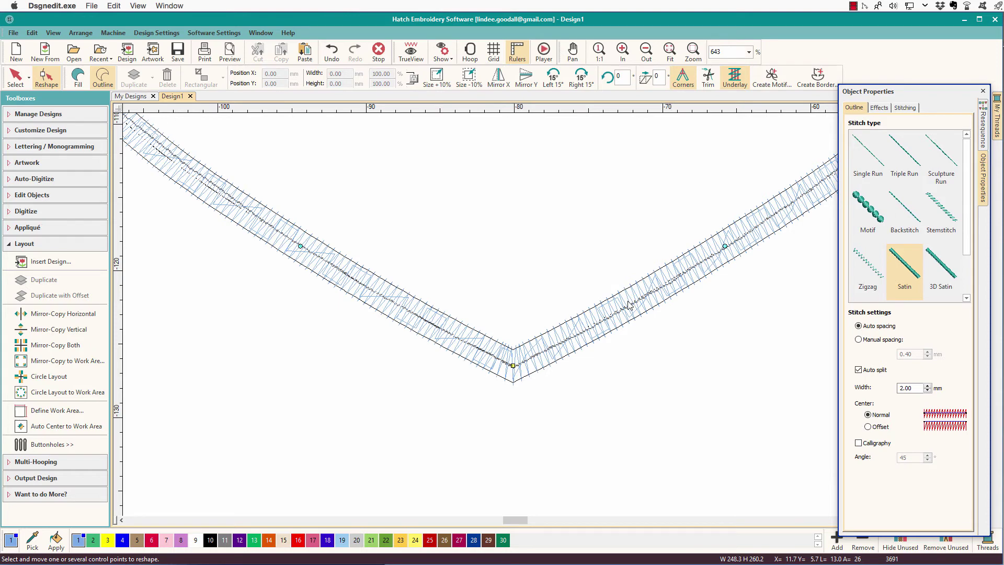
scroll(628, 305, "down", 4)
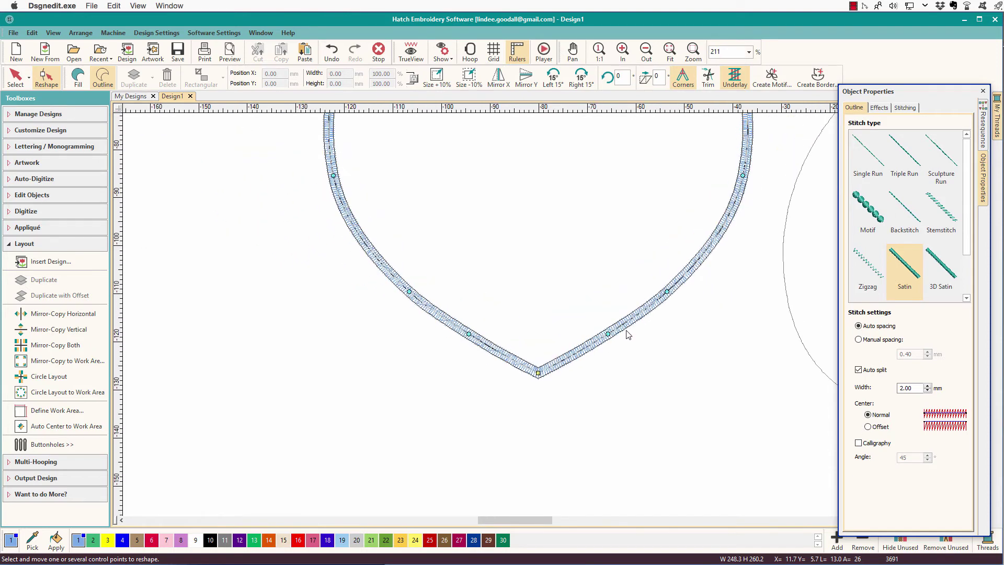
scroll(629, 335, "up", 1)
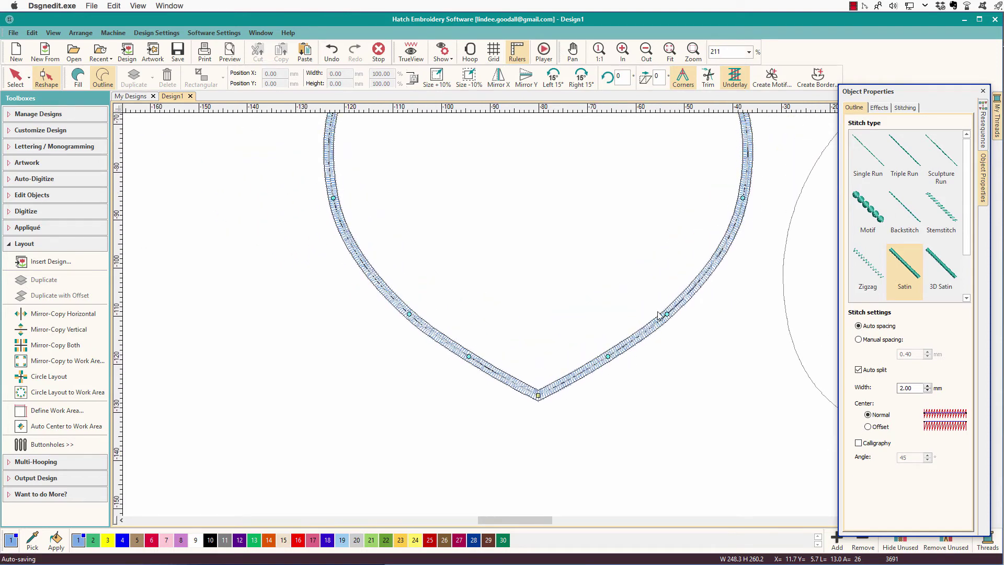
scroll(649, 351, "up", 2)
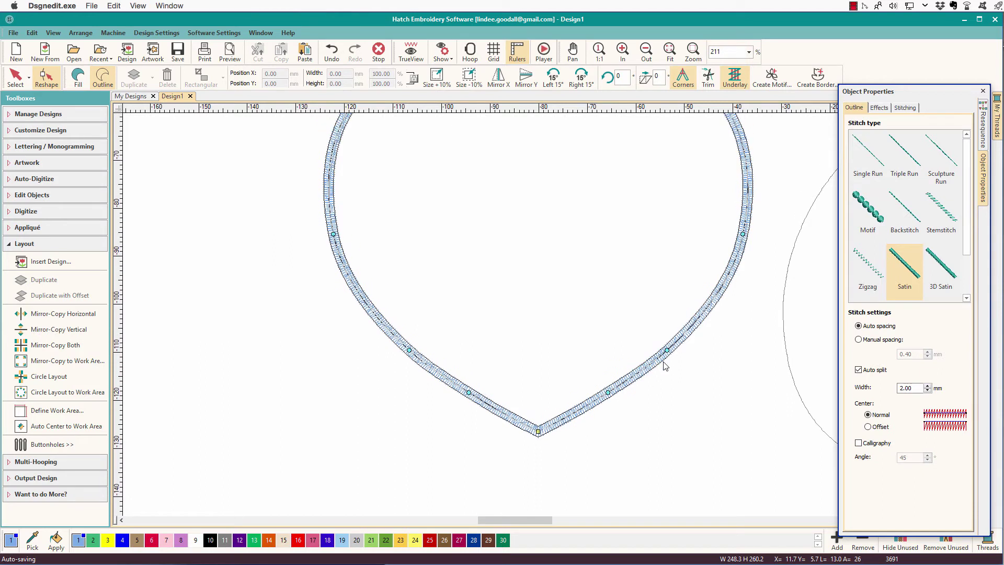
Try pulling the curve point on the heart's lower-right edge outward, and move it back onto the outline
left_click_drag(667, 350, 674, 355)
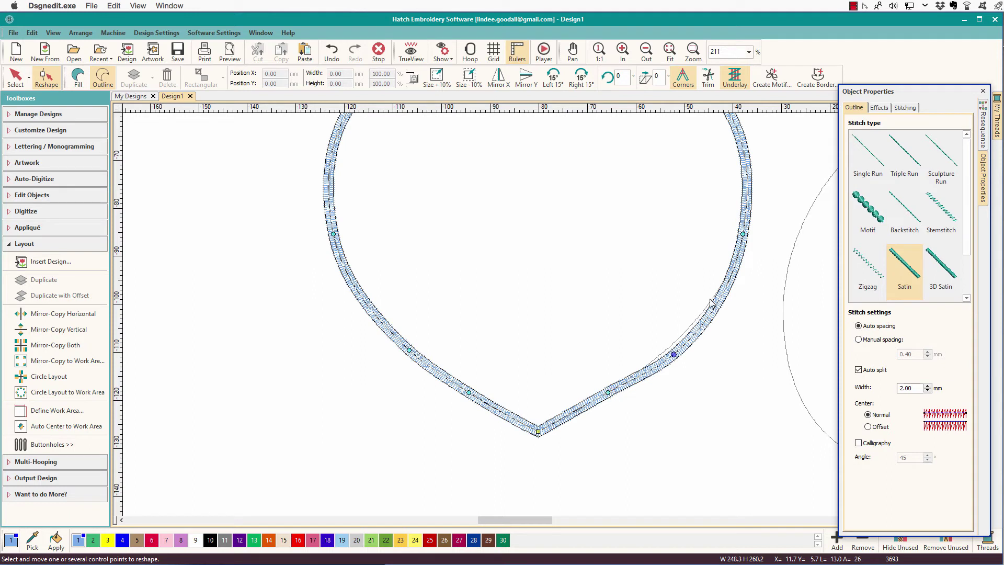
left_click(674, 354)
left_click_drag(674, 355, 680, 346)
Add a corner point on either side of that lower-right curve point and shift the three points slightly outward
left_click(684, 333)
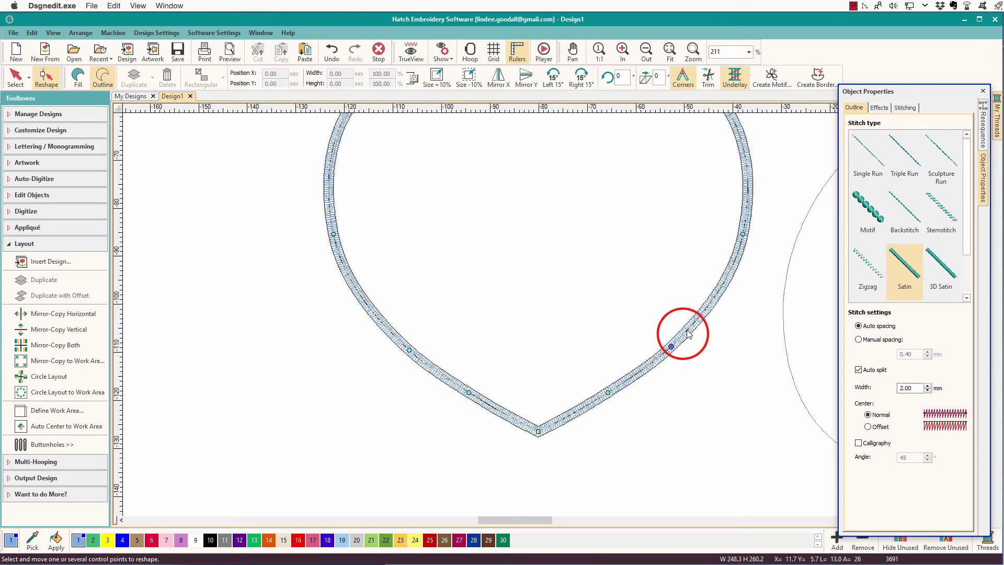
left_click(659, 356)
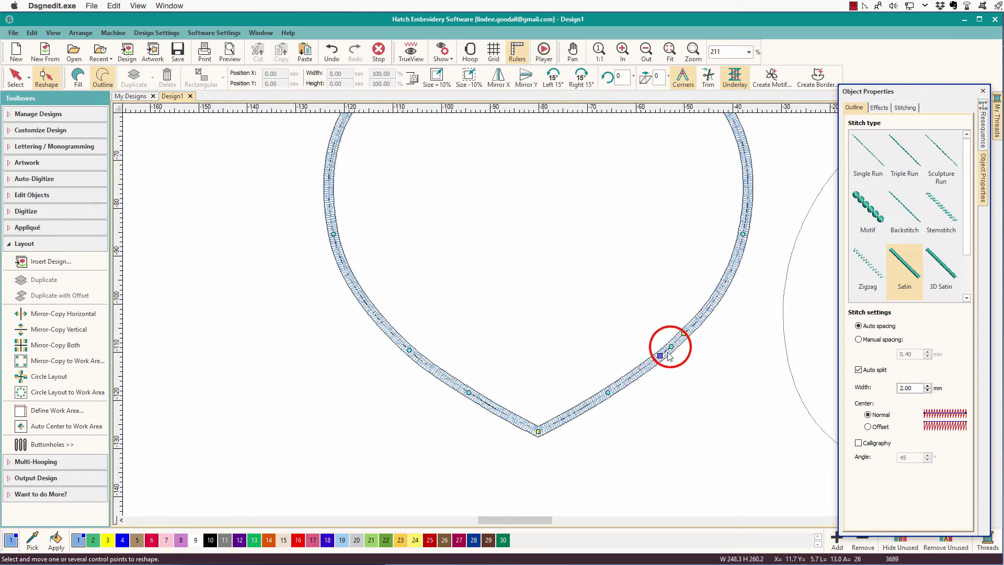
left_click(661, 354)
mouse_move(671, 346)
left_mouse_down()
mouse_move(663, 361)
mouse_move(687, 340)
left_mouse_up()
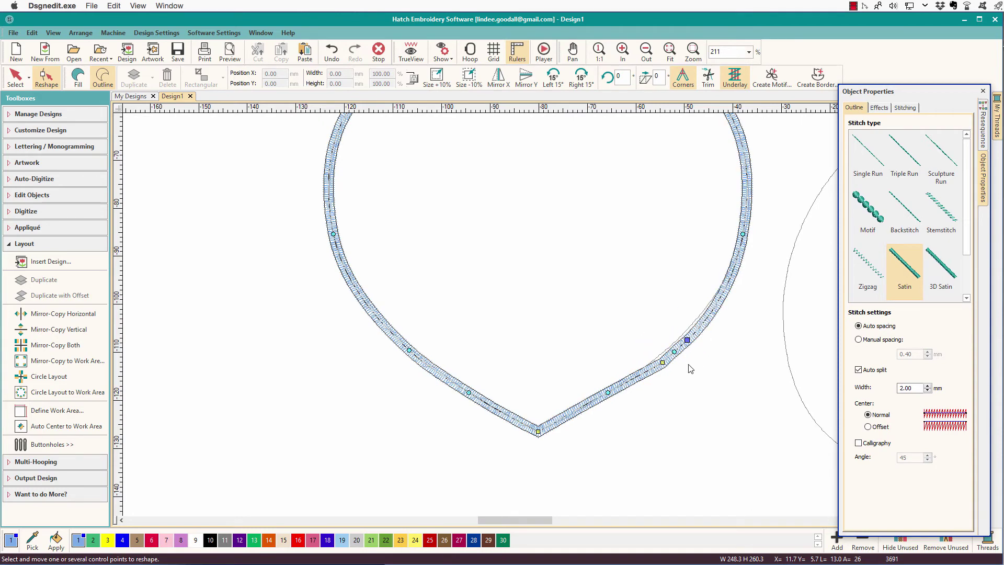
Delete both added corner points and move the remaining curve point back to a smooth lower-right edge
key("Delete")
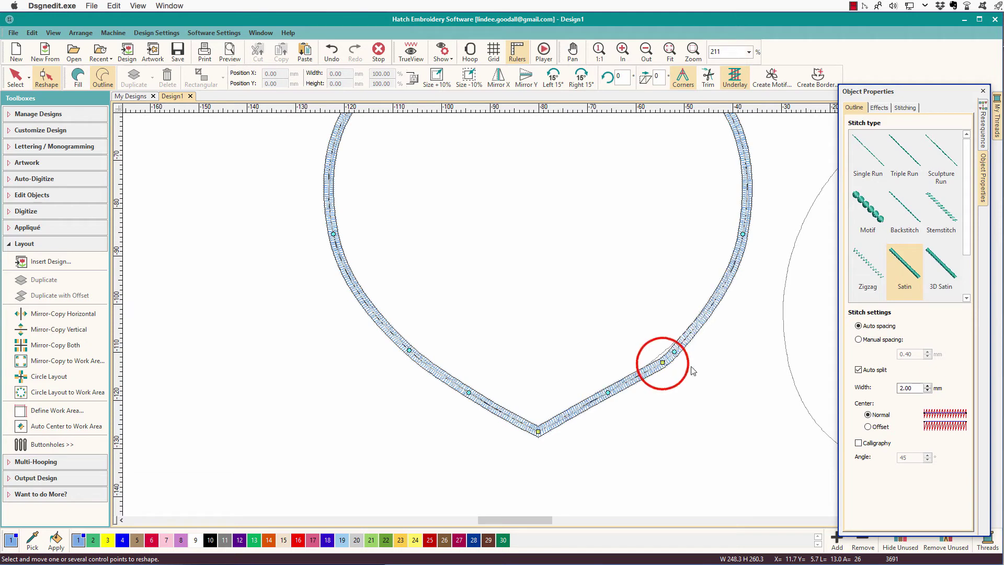
left_click(661, 361)
key("Delete")
left_click_drag(670, 359, 670, 348)
Begin a Digitize Closed Shape outline on the letter F artwork, placing points from its top edge around and down its left side
key("0")
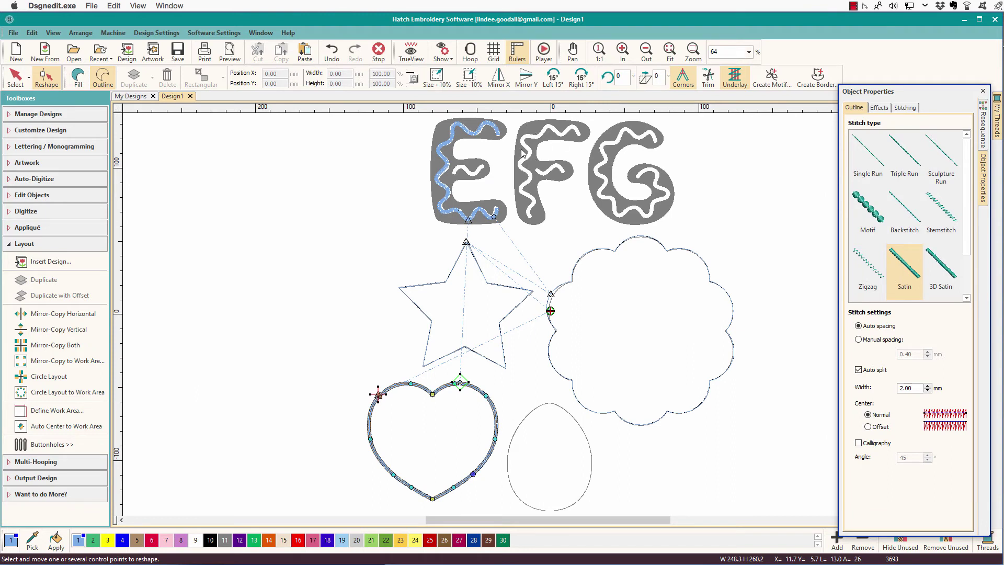
key("b")
left_click_drag(415, 114, 674, 248)
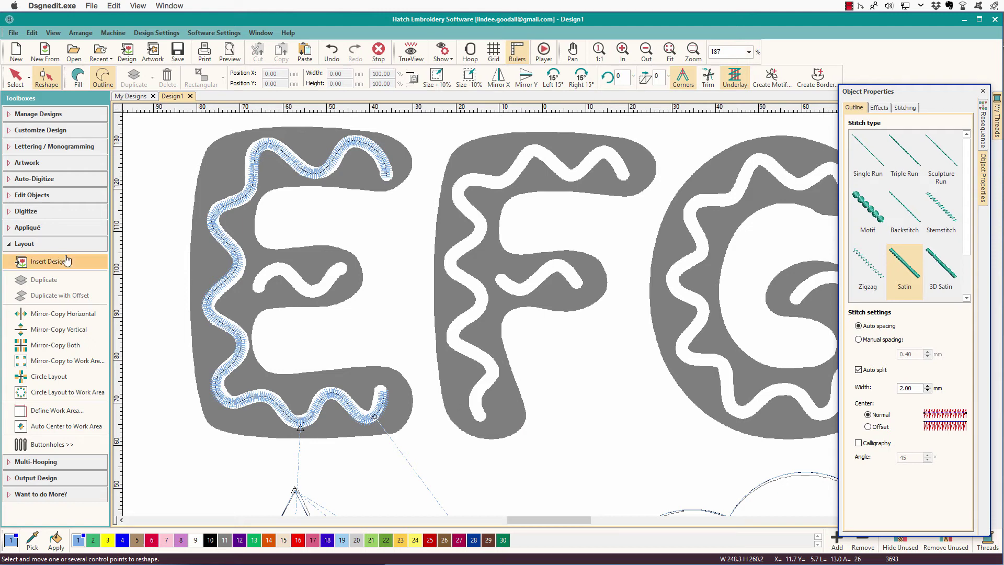
left_click(11, 264)
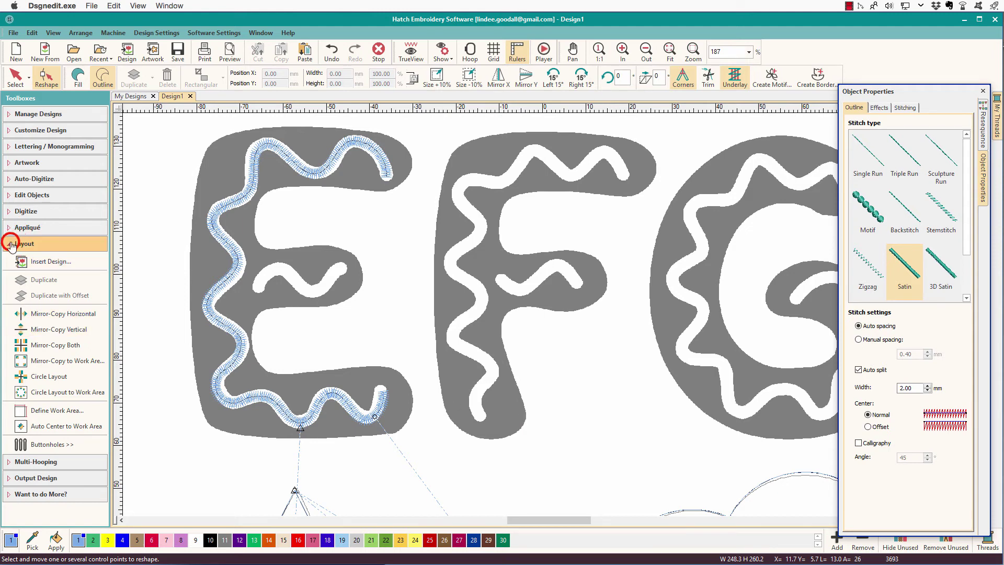
left_click(12, 244)
left_click(6, 211)
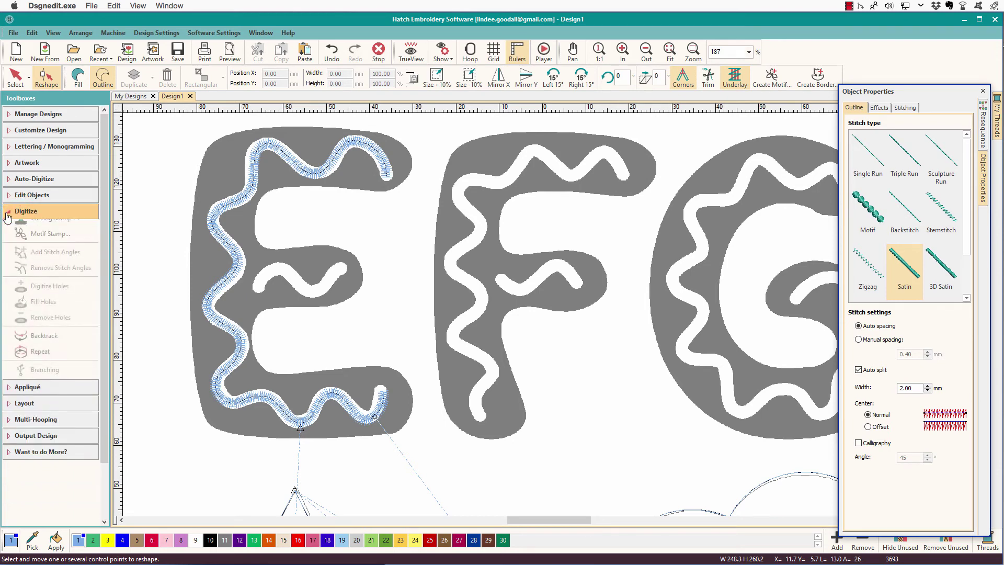
left_click(45, 312)
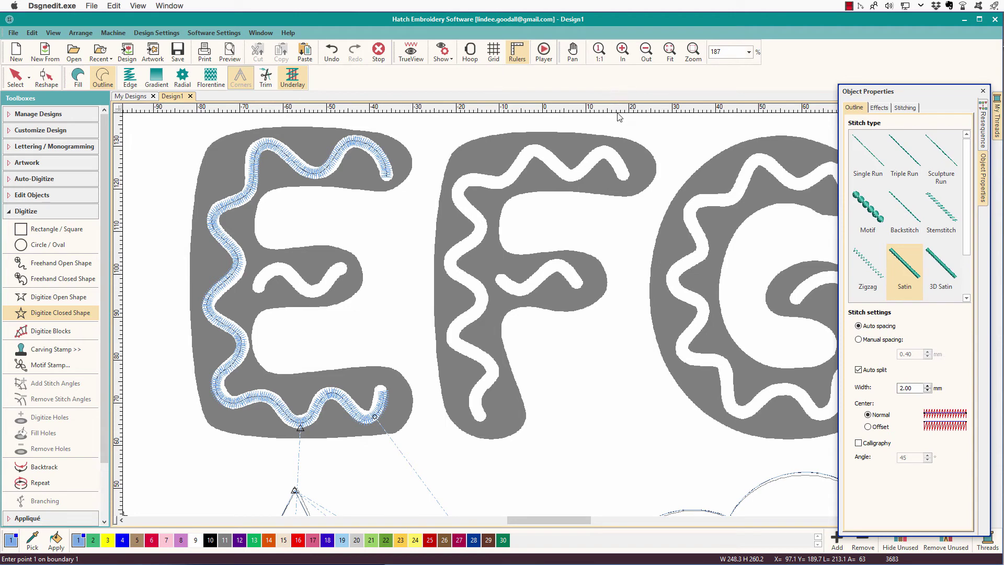
left_click(570, 138)
left_click(504, 135)
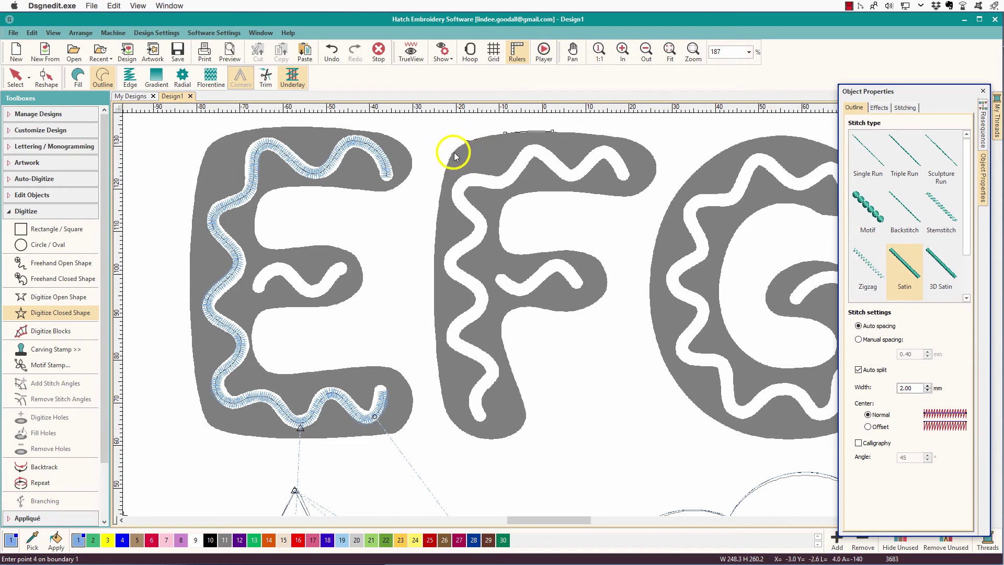
left_click(453, 152)
left_click(443, 179)
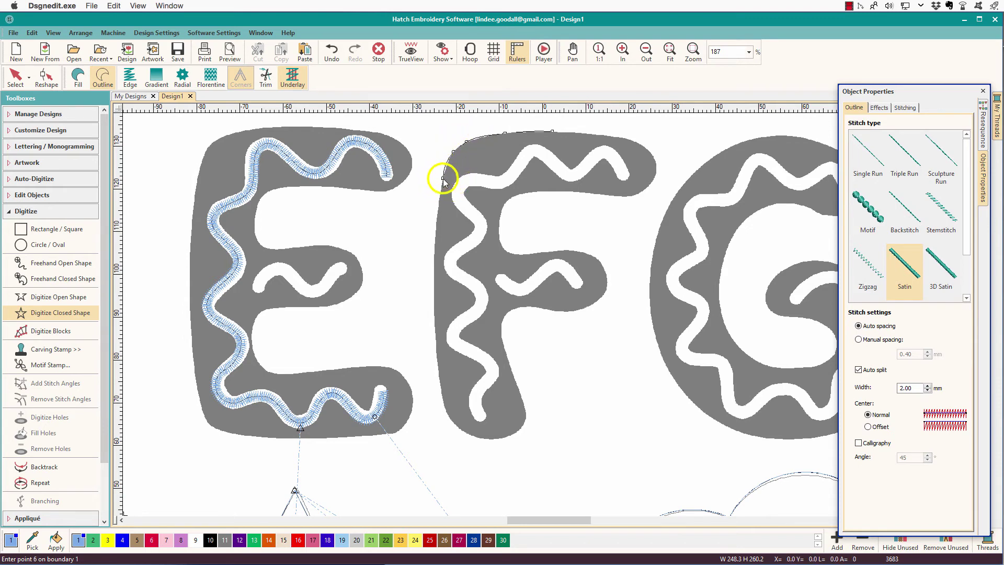
left_click(434, 289)
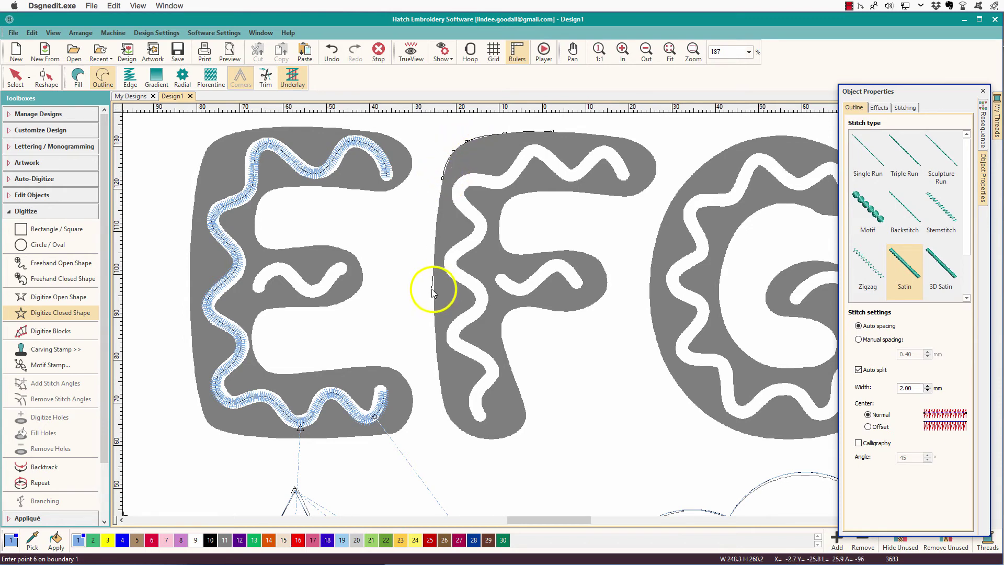
left_click(441, 393)
left_click(450, 419)
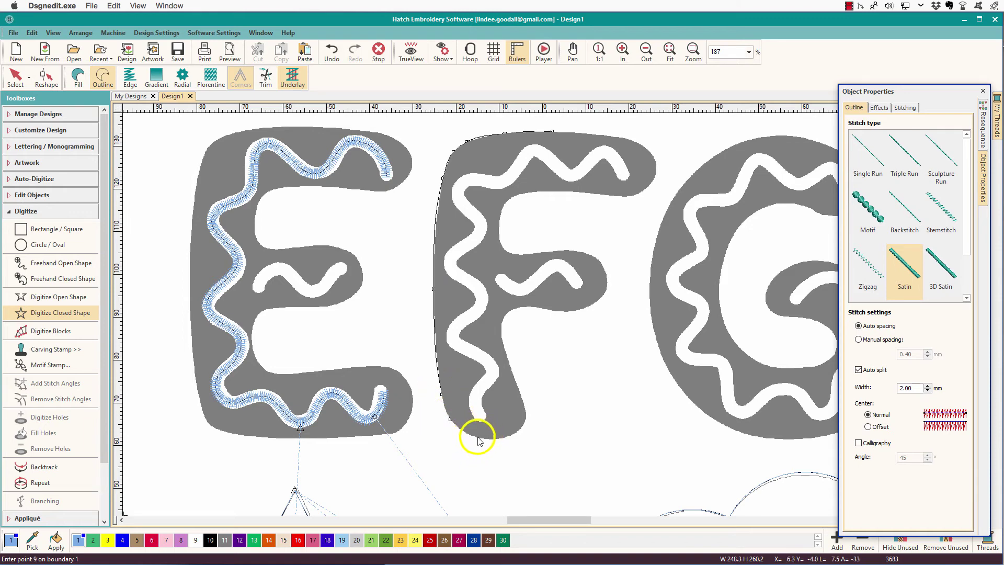
Continue the F outline with curve points around the foot of the stem and up its right side to the middle arm's underside
left_click(477, 437)
left_click(505, 437)
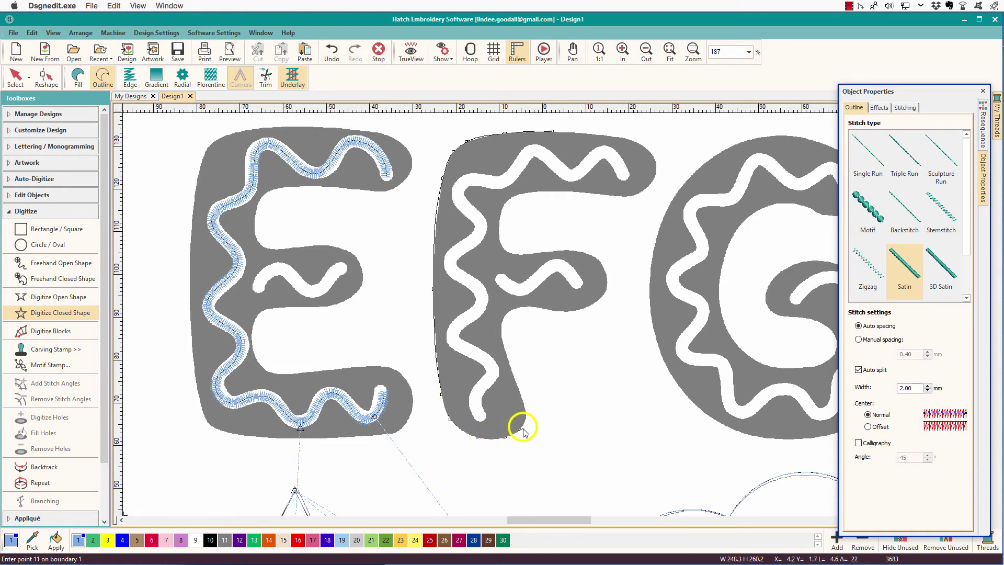
left_click(519, 421)
left_click(524, 410)
left_click(506, 354)
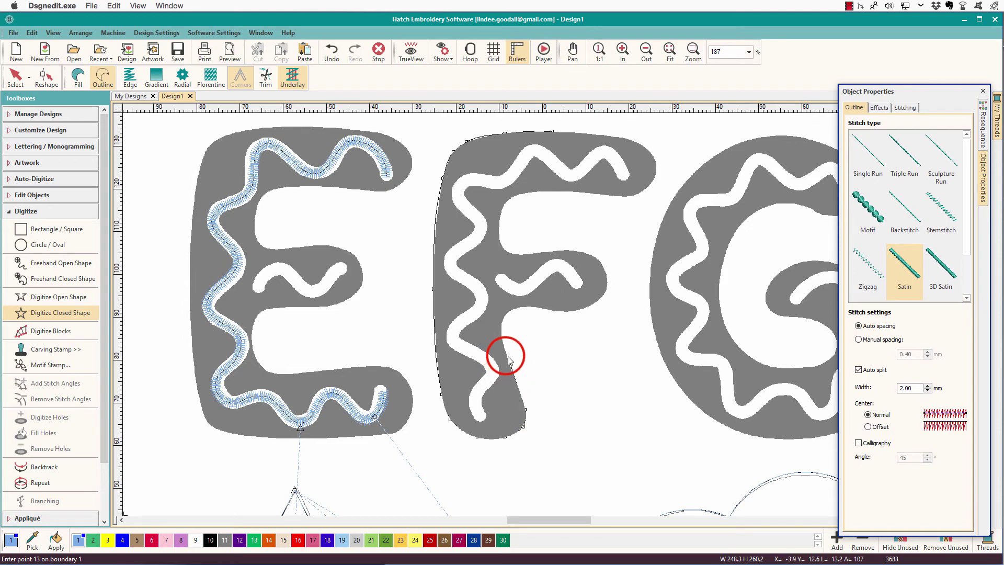
left_click(502, 308)
Trace the F's middle arm with curve points along its underside, around its rounded end and back along its upper edge to the stem
left_click(525, 307)
left_click(555, 307)
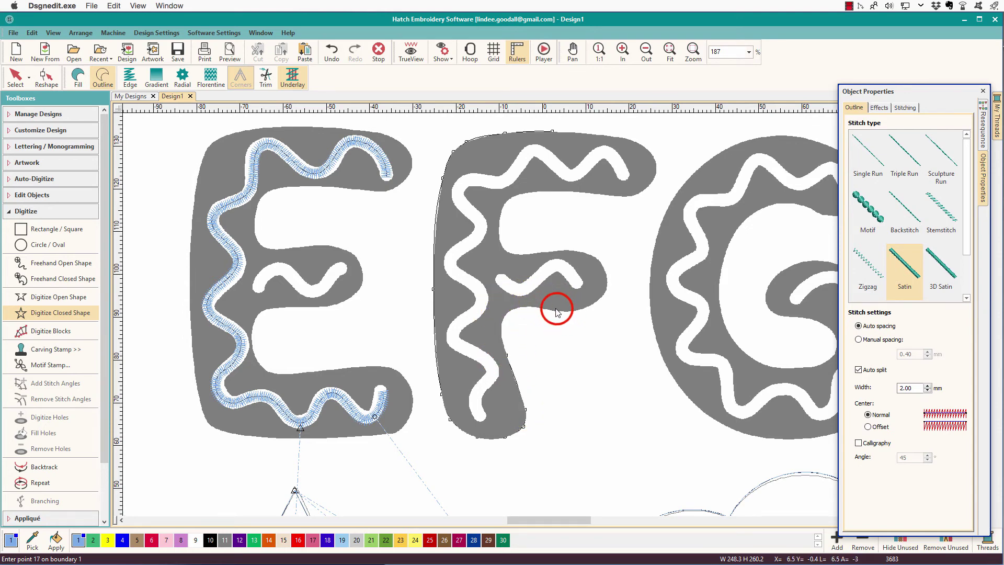
left_click(585, 312)
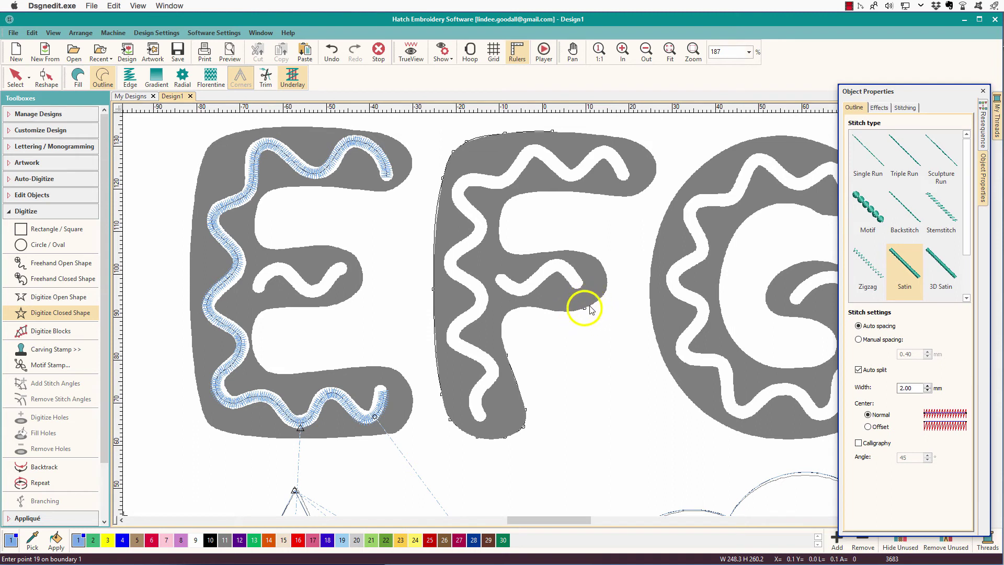
left_click(606, 299)
left_click(606, 280)
left_click(605, 270)
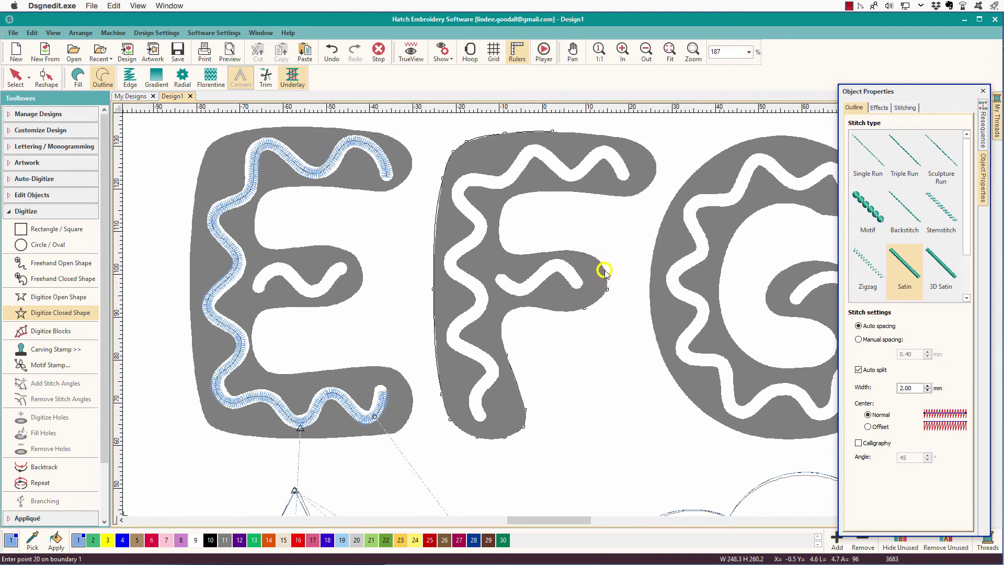
left_click(587, 252)
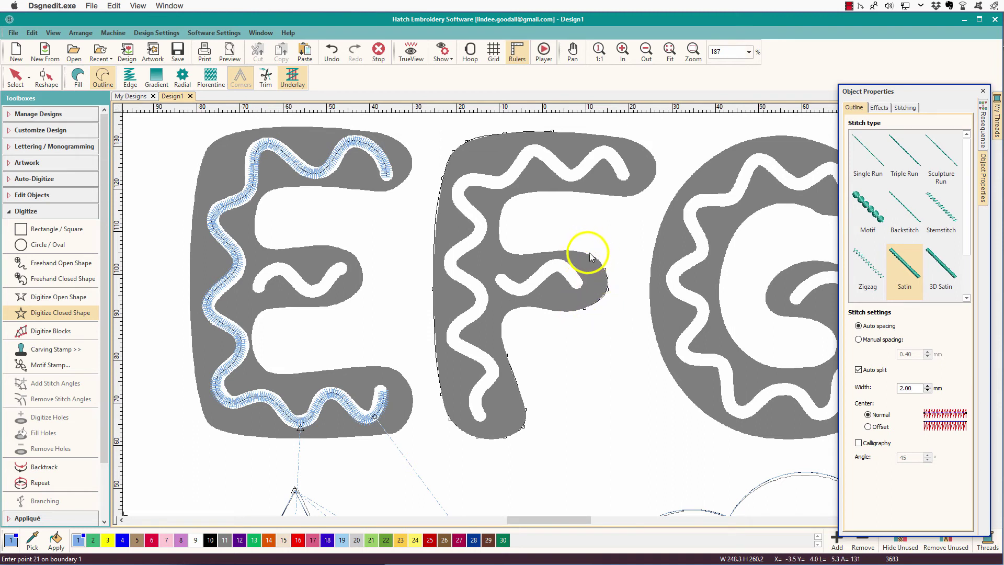
left_click(561, 249)
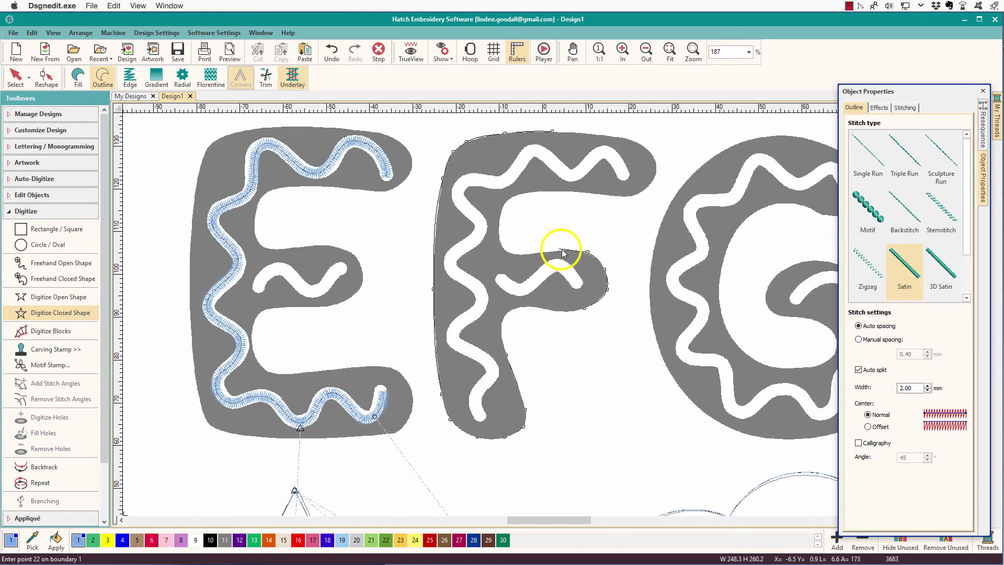
left_click(524, 255)
left_click(506, 250)
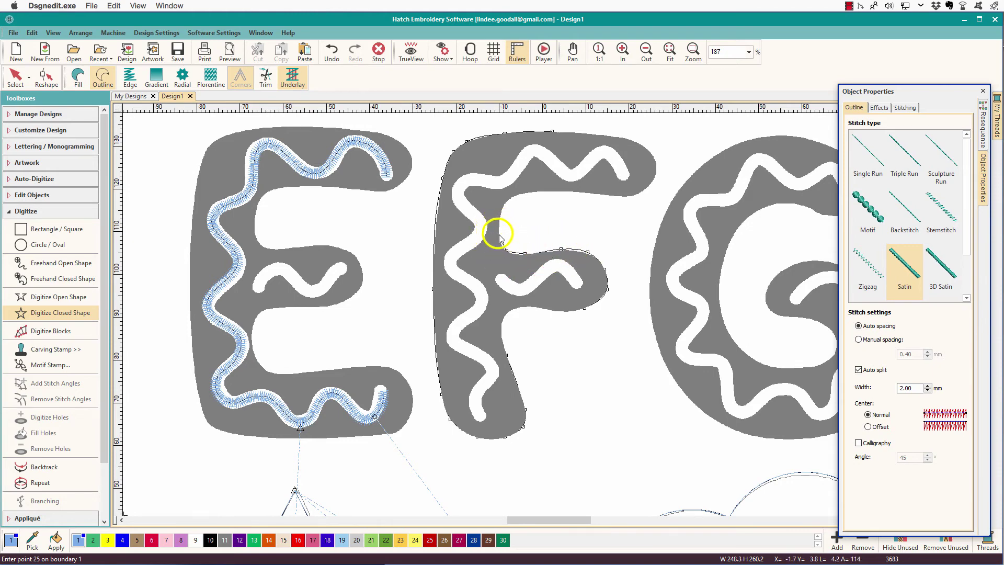
Trace the inner curve and rounded upper arm of the F, and close the shape as a 2.00 mm satin outline
left_click(499, 215)
left_click(506, 208)
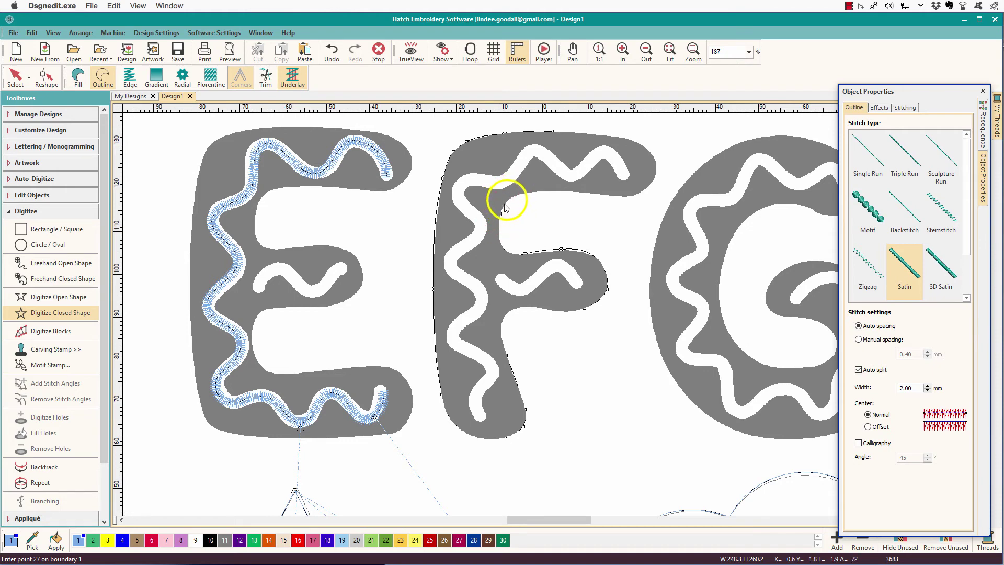
left_click(507, 200)
left_click(527, 193)
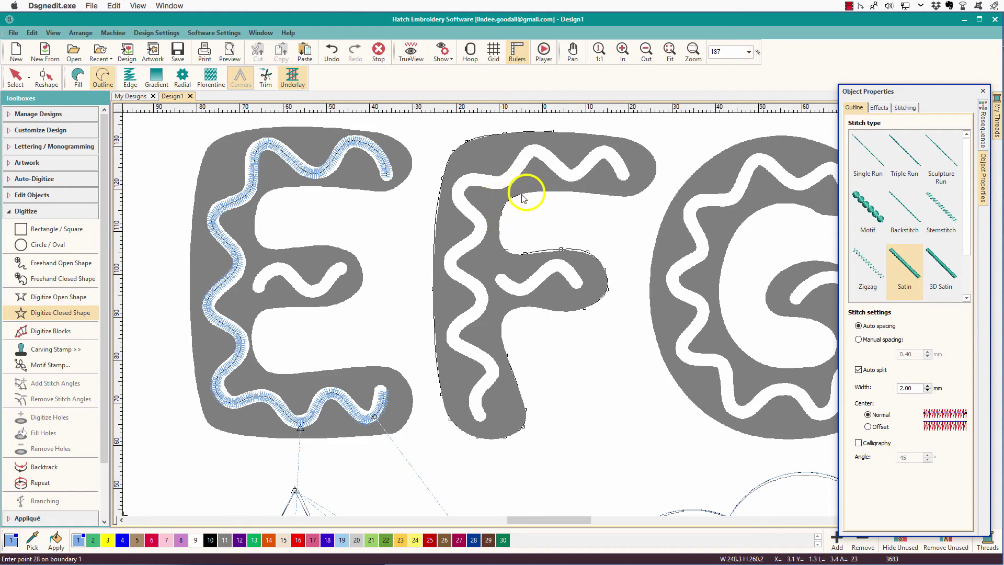
left_click(584, 194)
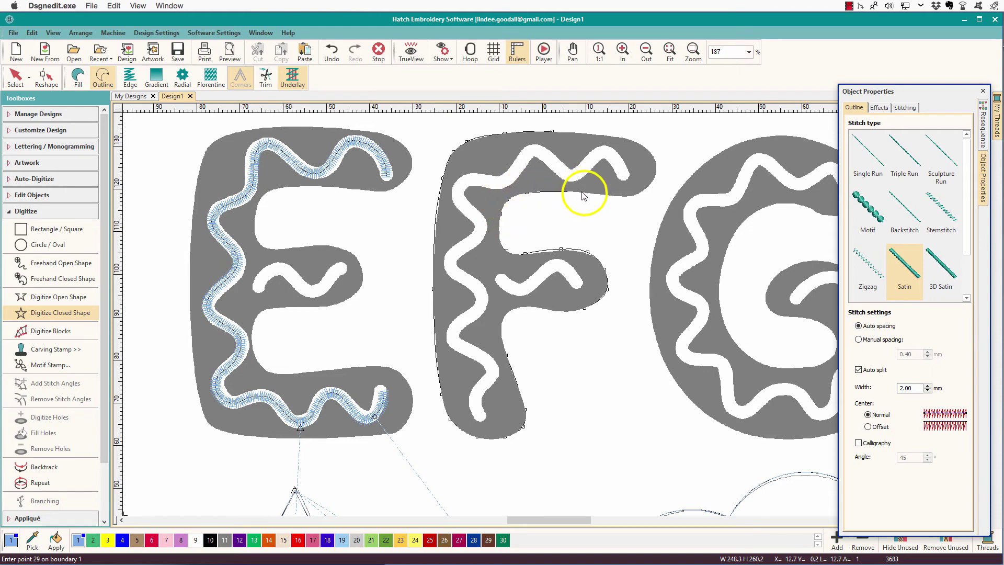
left_click(627, 197)
left_click(651, 156)
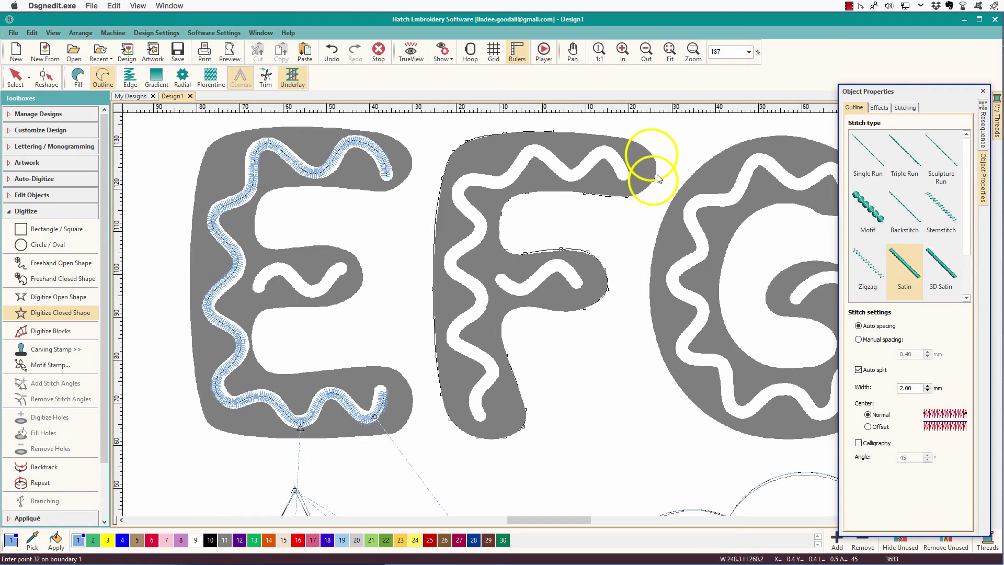
left_click(651, 155)
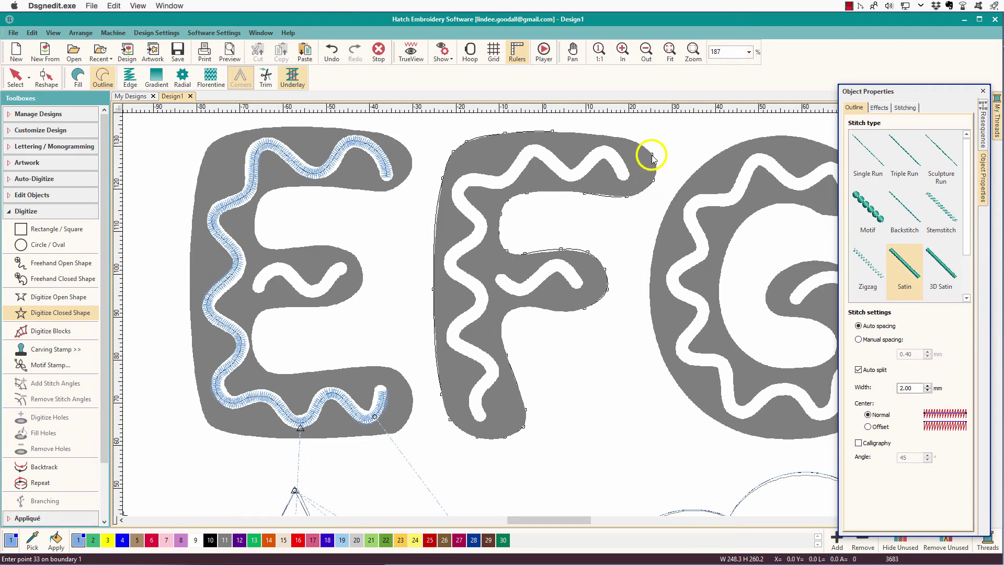
left_click(624, 139)
key("Return")
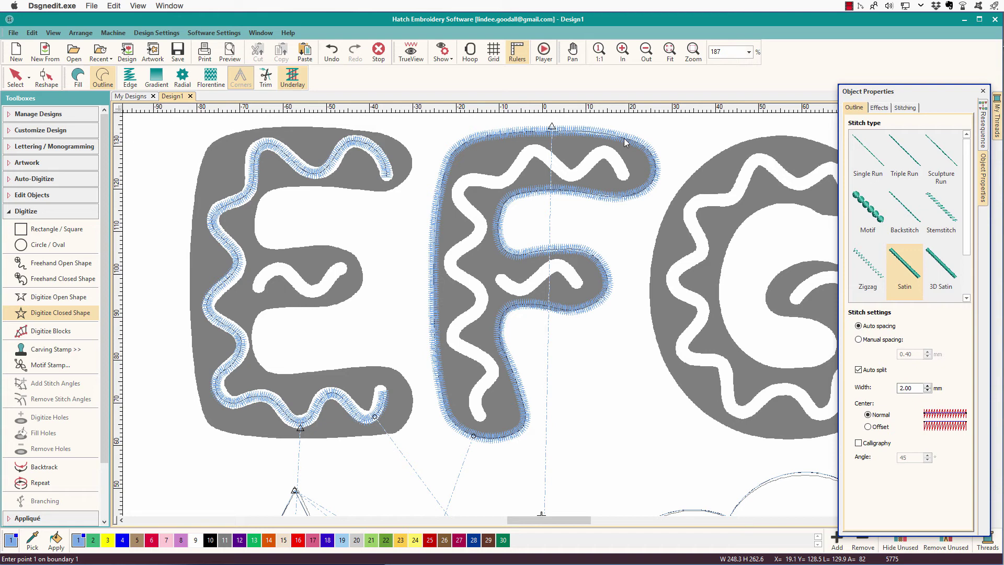
Switch to the My Designs library and display its designs as extra large icons
left_click(136, 96)
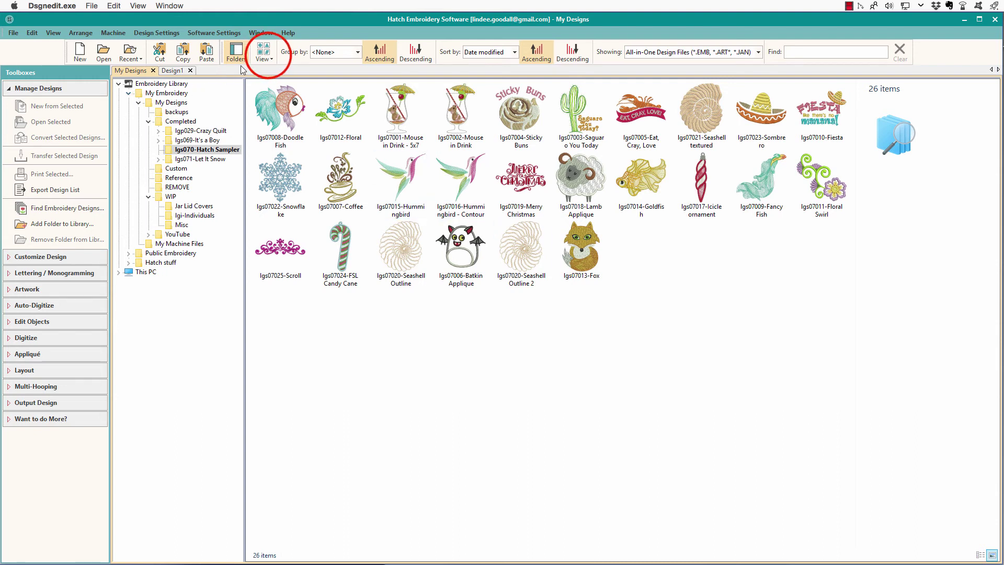
left_click(263, 52)
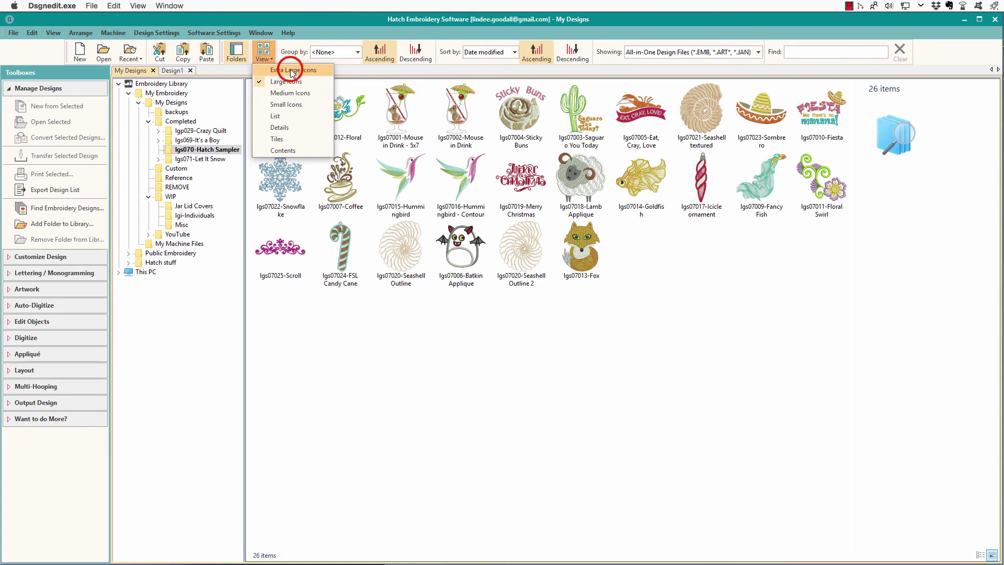
left_click(284, 71)
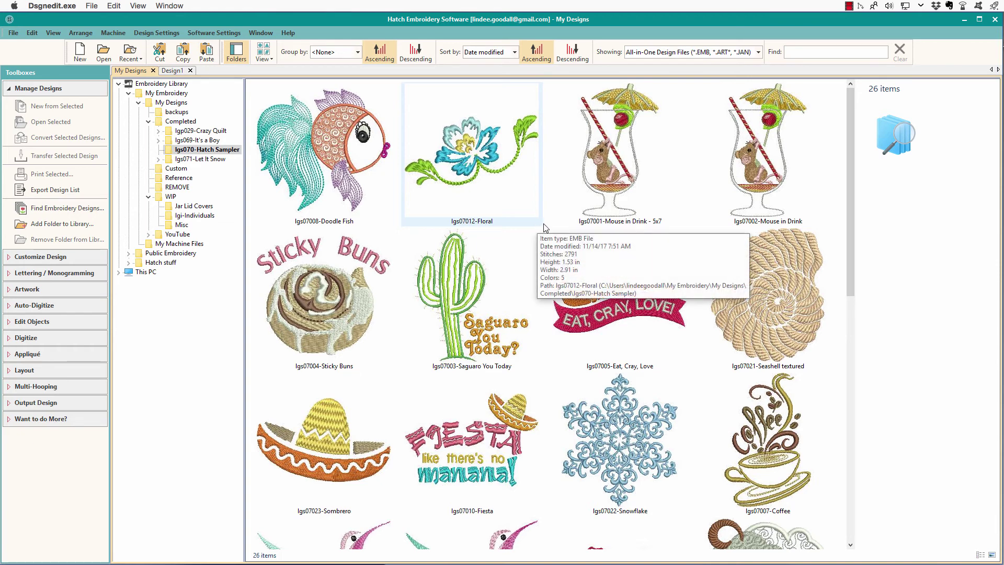
Examine the first rows of the Hatch Sampler designs, including Doodle Fish, Floral, Seashell textured, Eat Cray Love, Sticky Buns and Snowflake
mouse_move(311, 156)
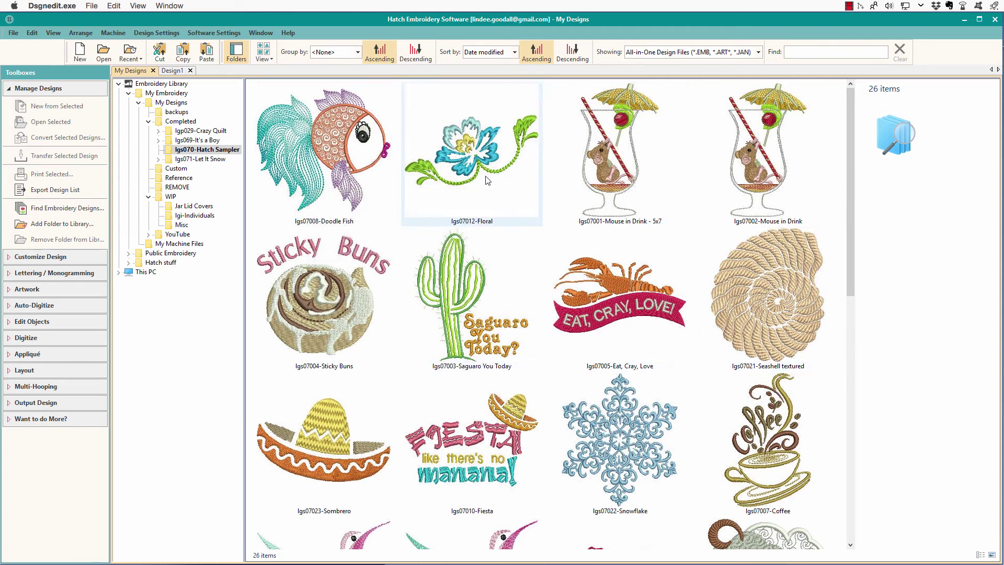
mouse_move(449, 186)
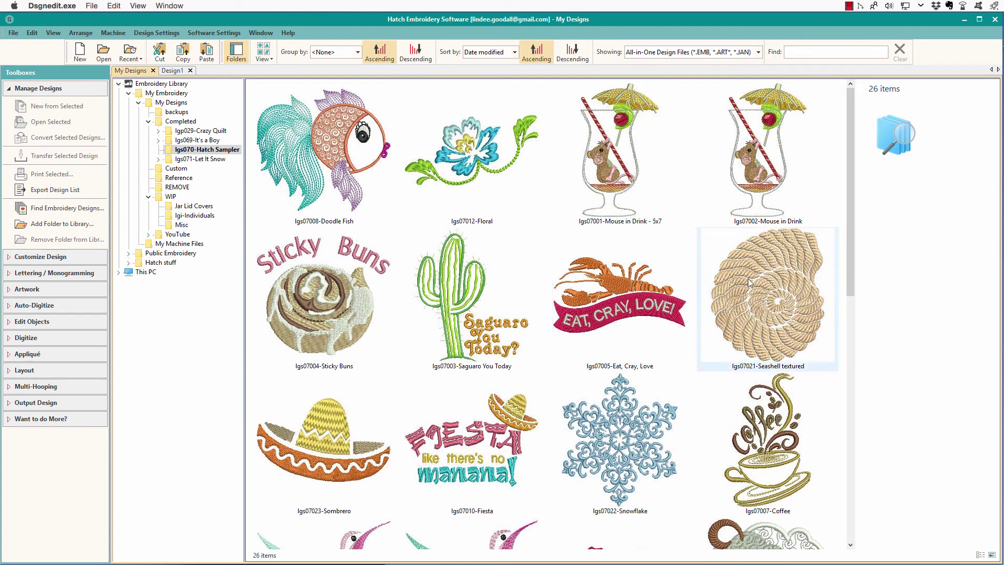
mouse_move(745, 288)
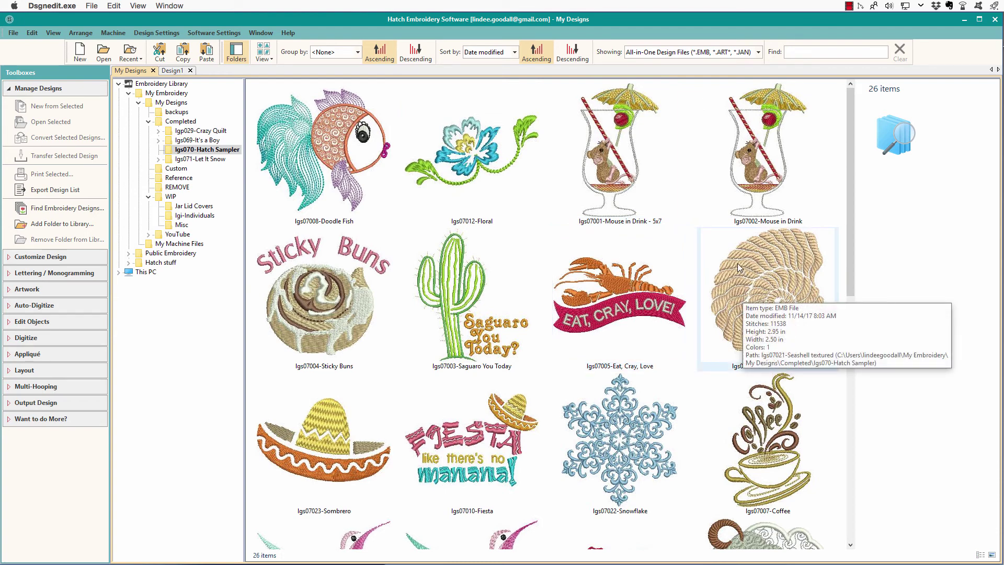
mouse_move(622, 324)
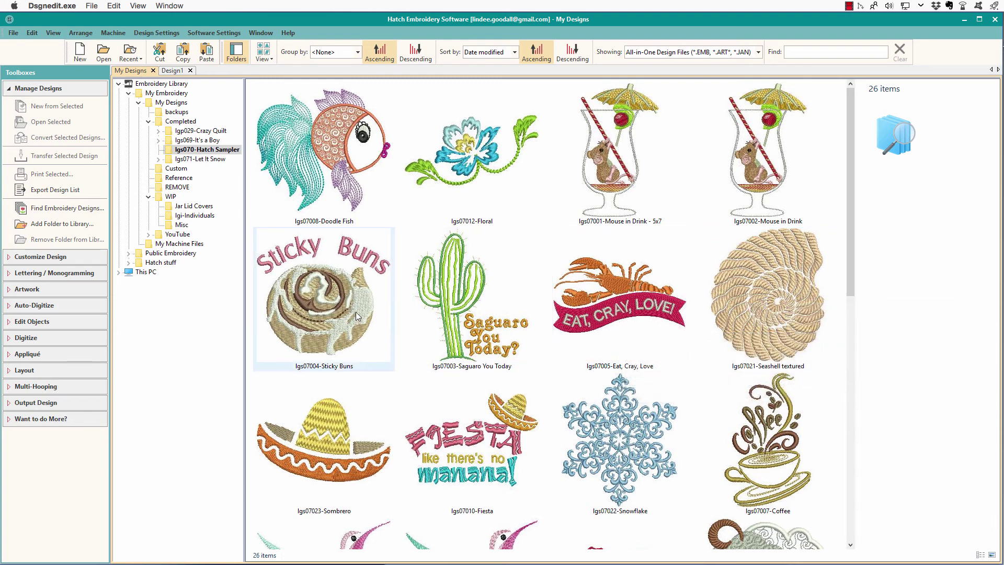
mouse_move(359, 314)
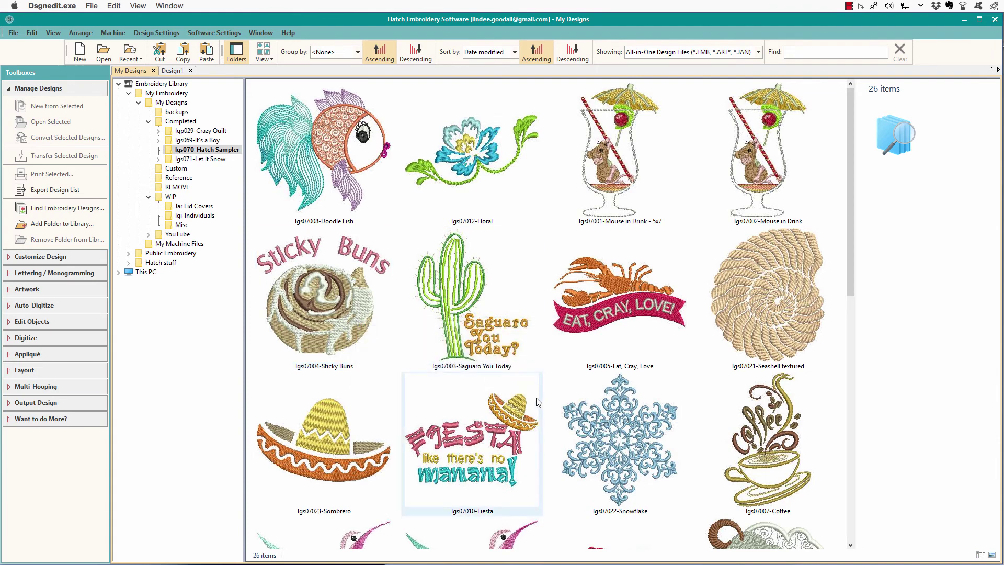
mouse_move(637, 417)
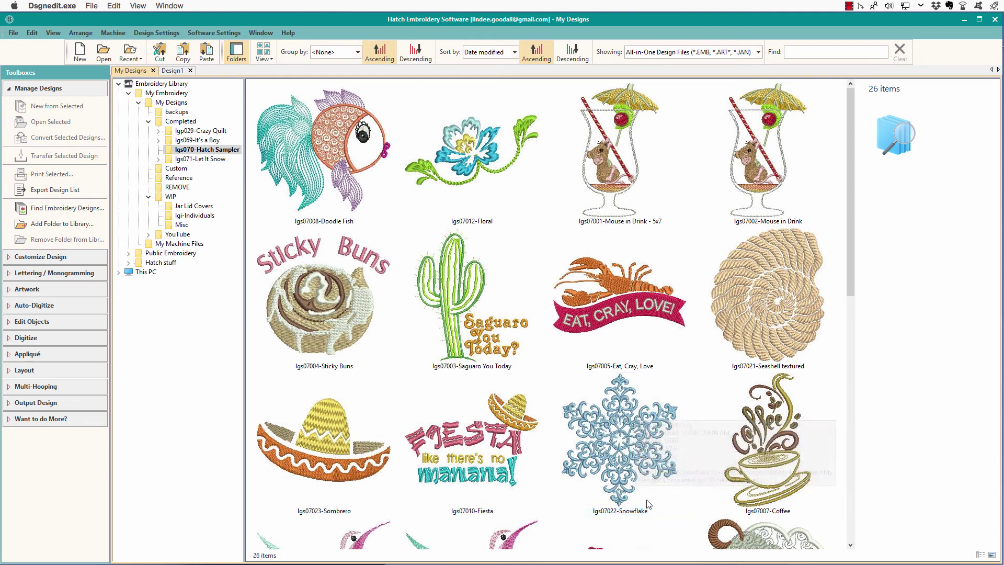
Examine the remaining Hatch Sampler designs, including Lamb Applique, Goldfish, Icicle ornament, Fancy Fish, Batkin Applique and Fox
scroll(734, 420, "down", 5)
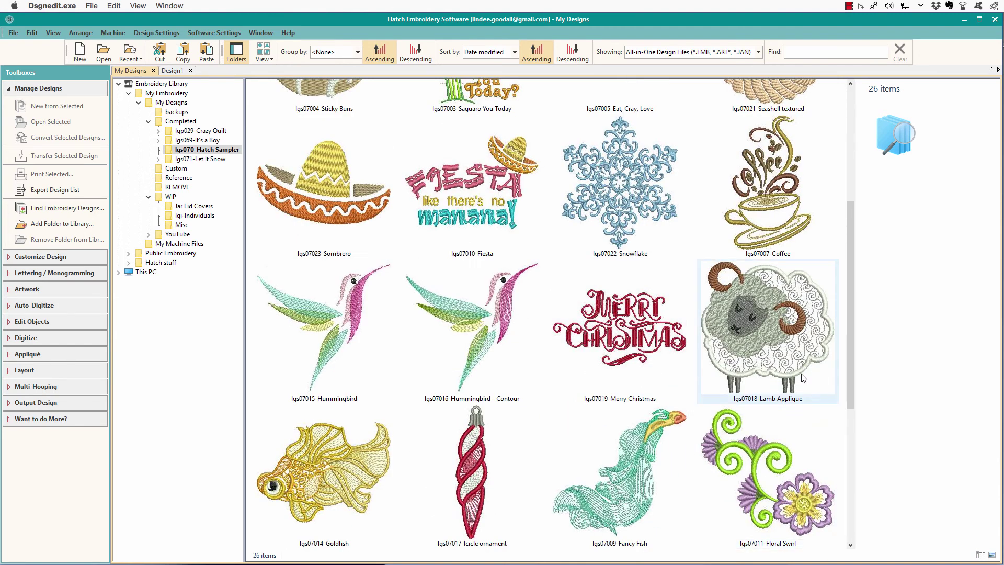
mouse_move(789, 385)
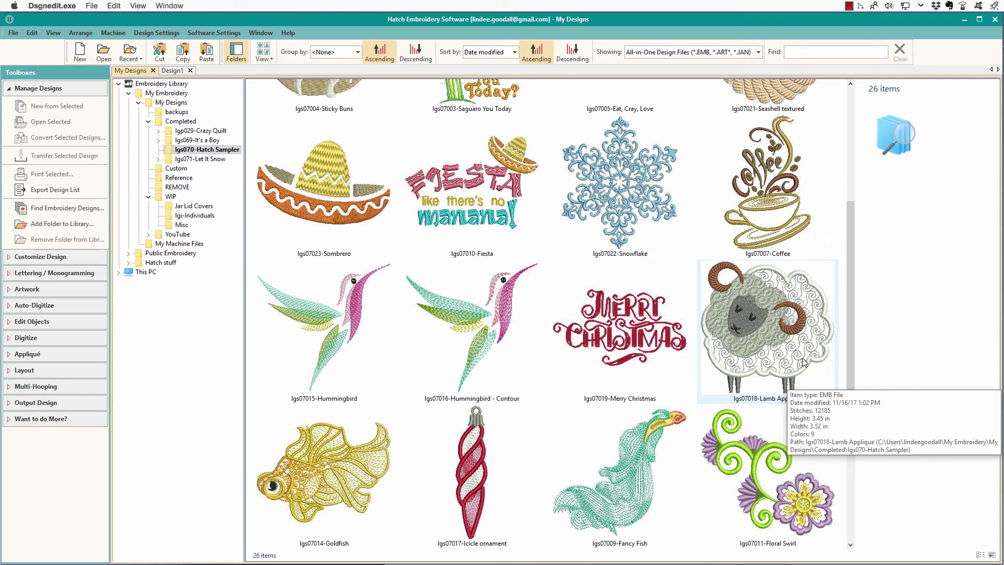
mouse_move(335, 476)
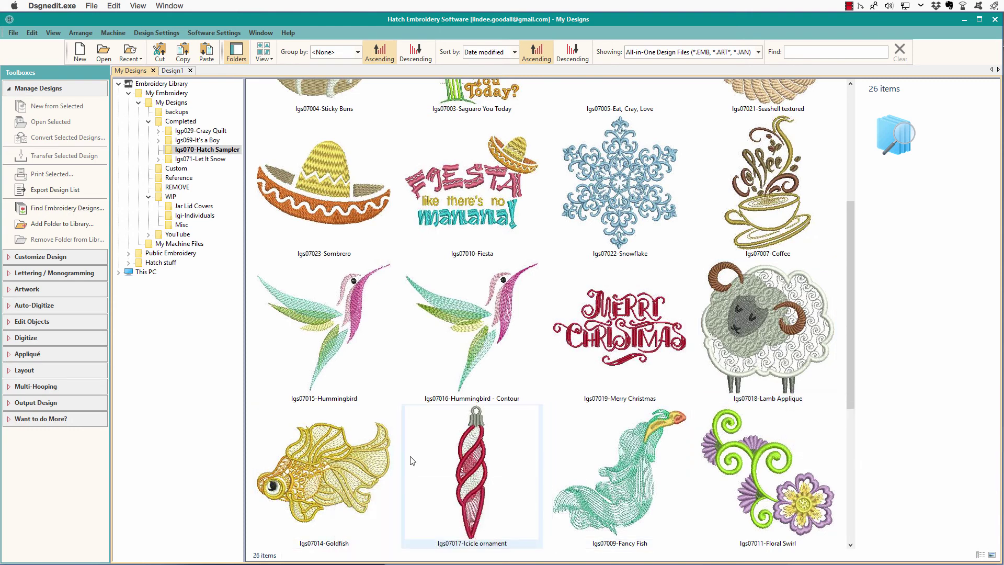
mouse_move(402, 464)
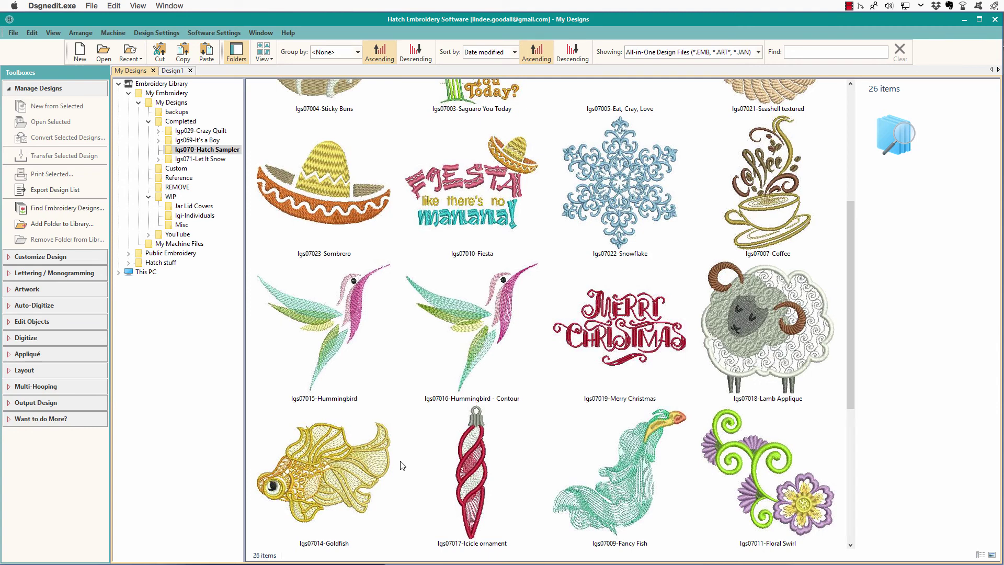
mouse_move(574, 514)
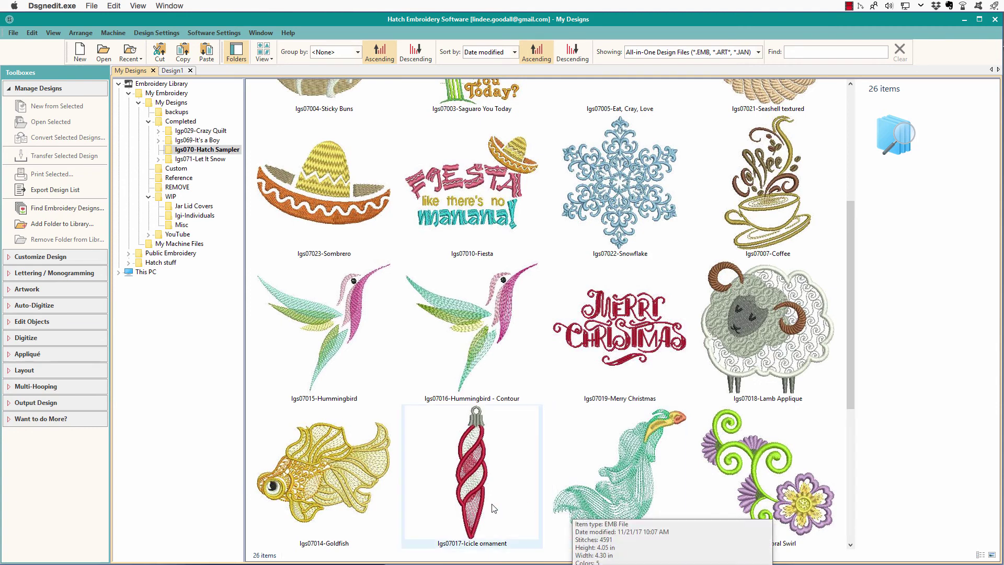
mouse_move(472, 511)
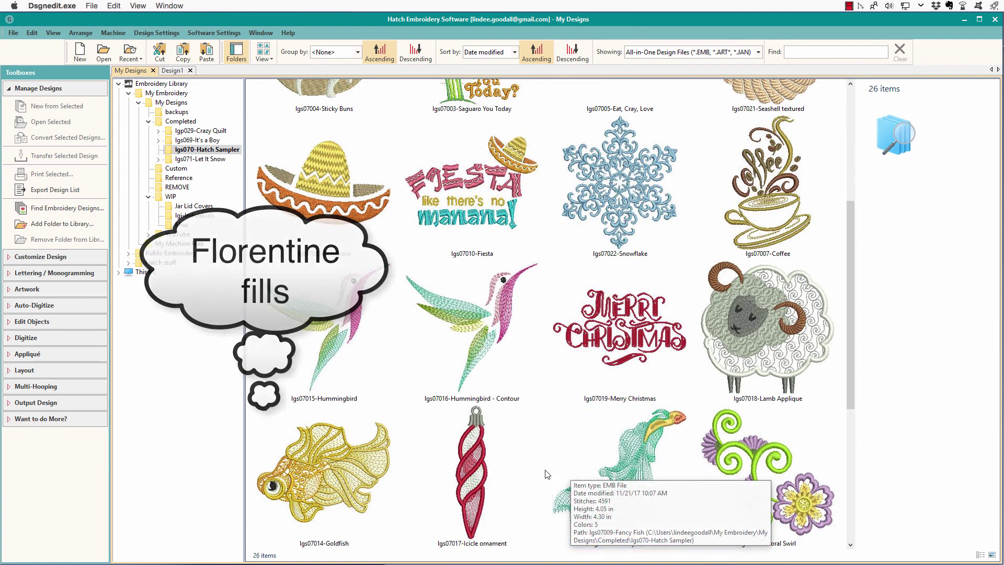
left_click_drag(847, 397, 840, 534)
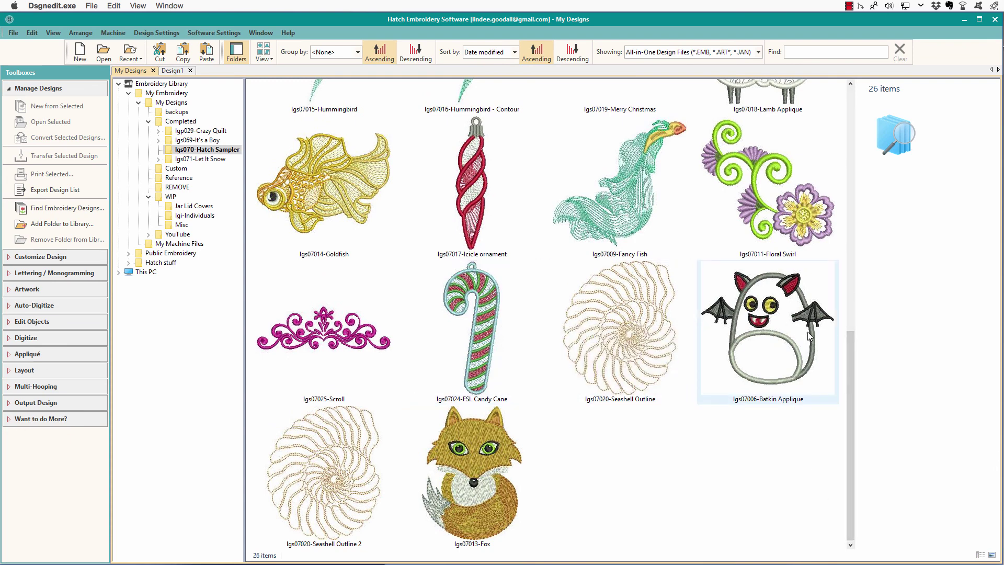
mouse_move(810, 336)
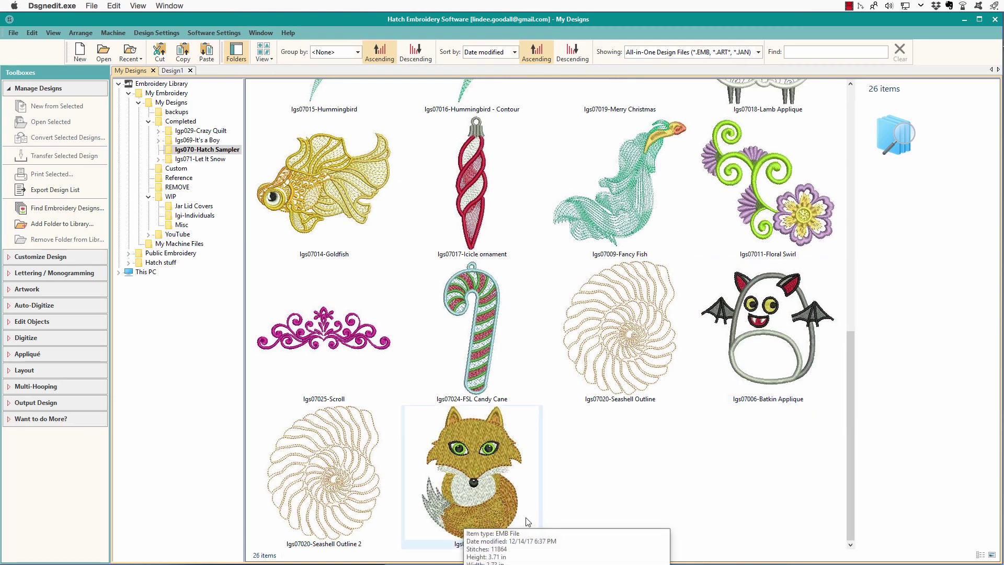
mouse_move(465, 479)
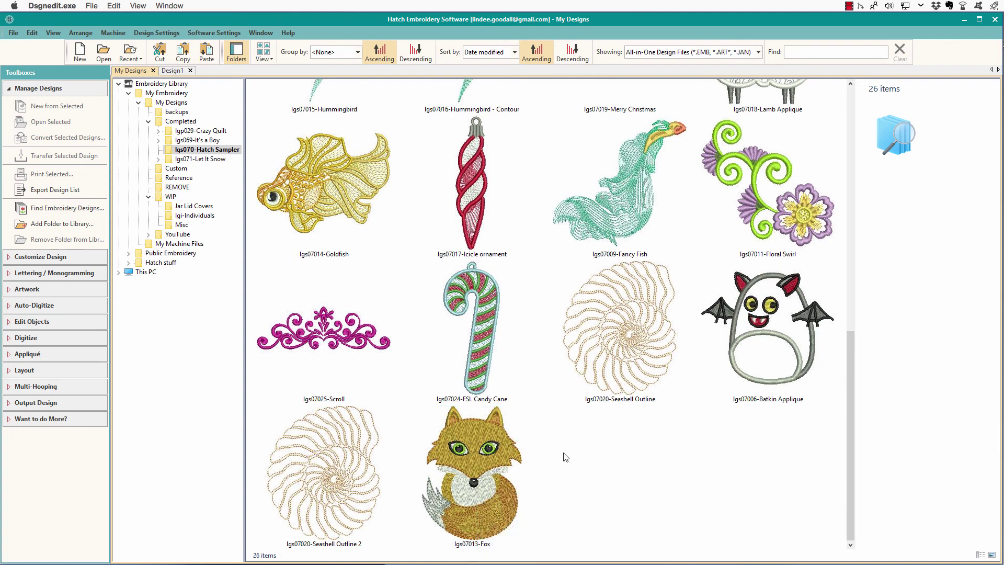
Return to the start of the folder and compare the Snowflake, Hummingbird, Hummingbird - Contour, Merry Christmas and Fancy Fish designs
scroll(657, 466, "up", 5)
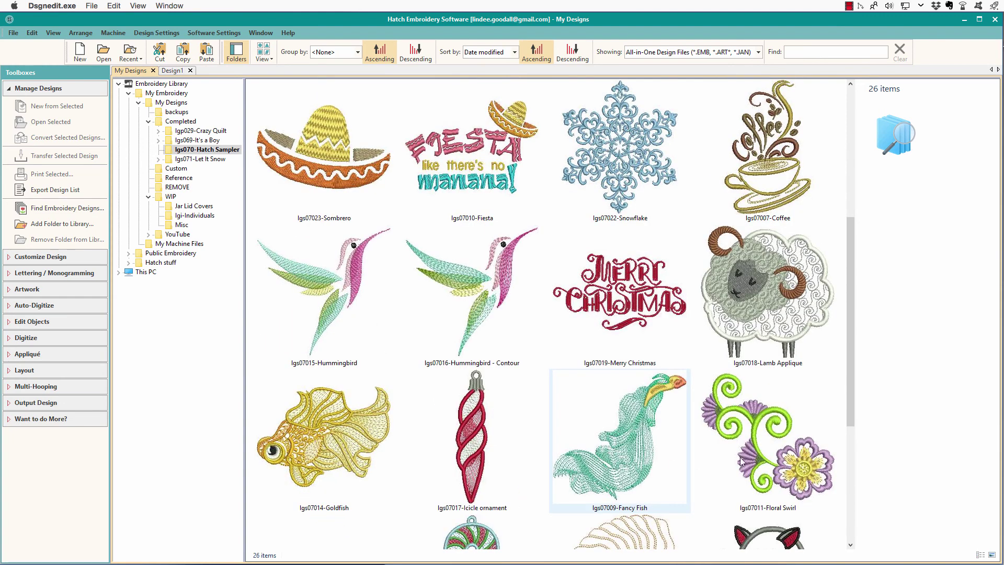
scroll(724, 444, "up", 5)
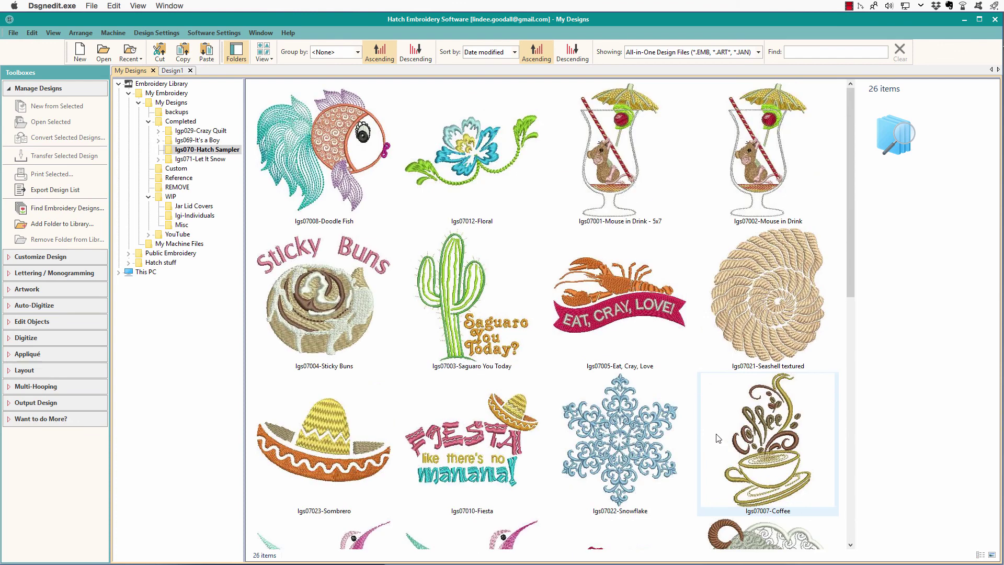
mouse_move(676, 390)
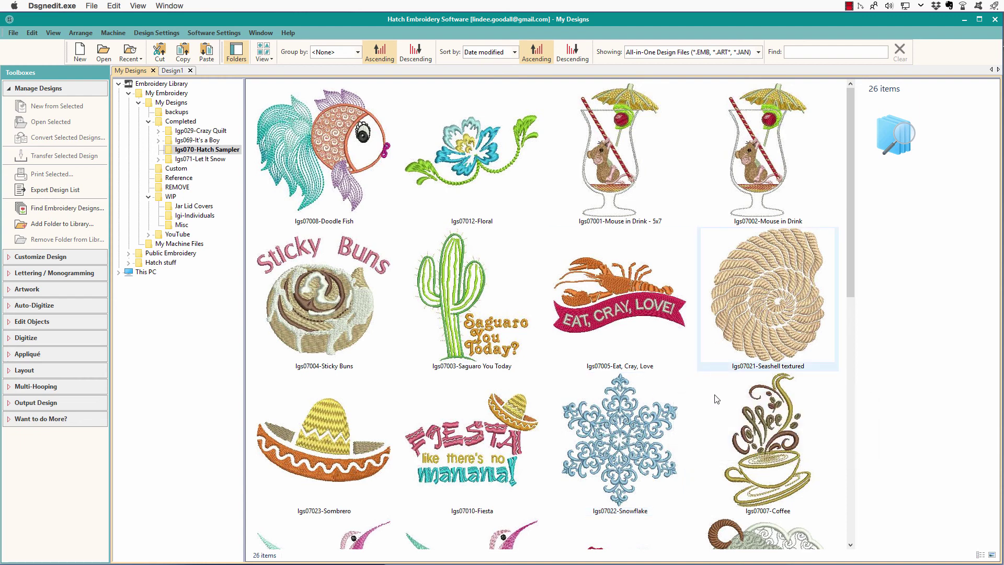
mouse_move(632, 433)
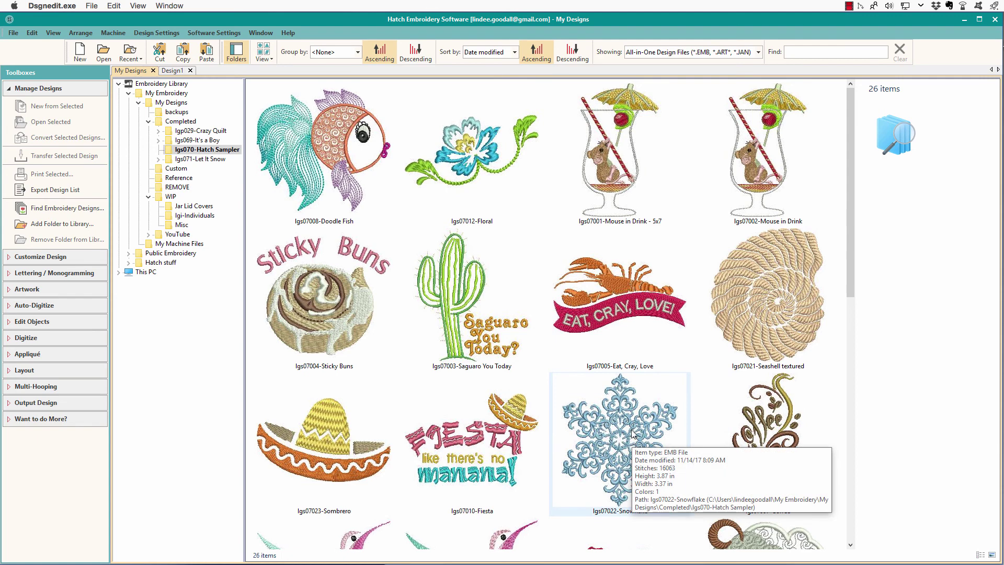
left_click_drag(847, 244, 848, 331)
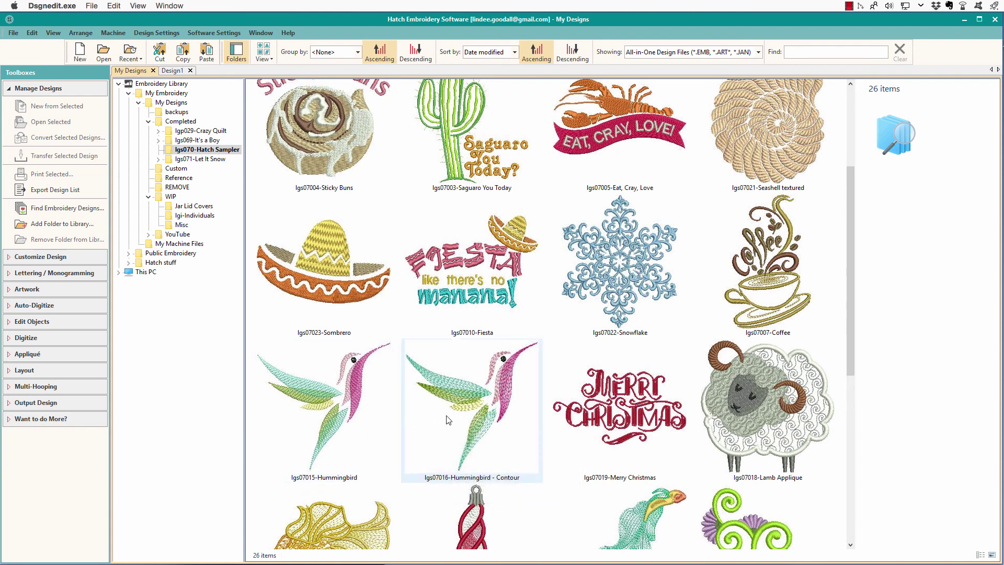
mouse_move(363, 406)
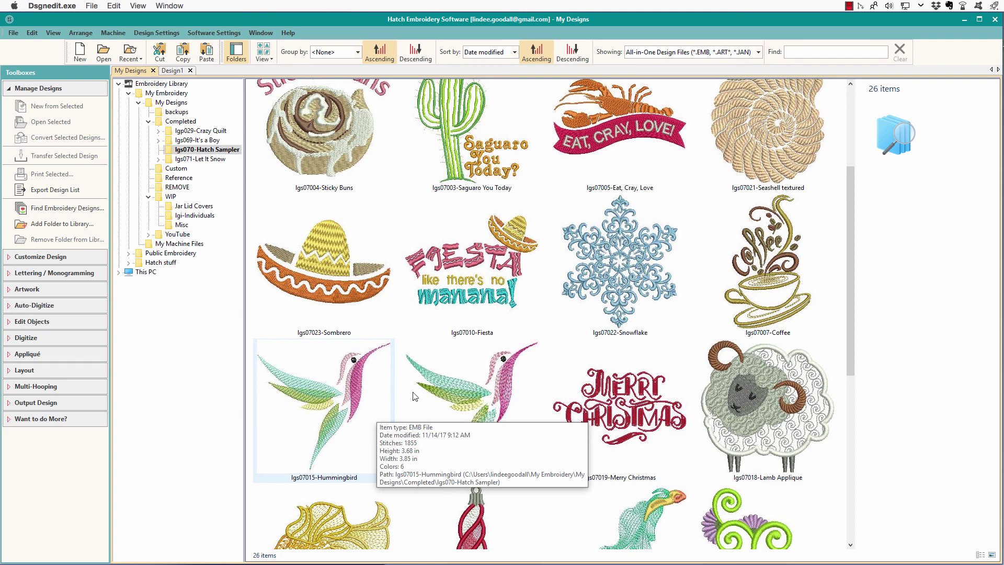
mouse_move(510, 418)
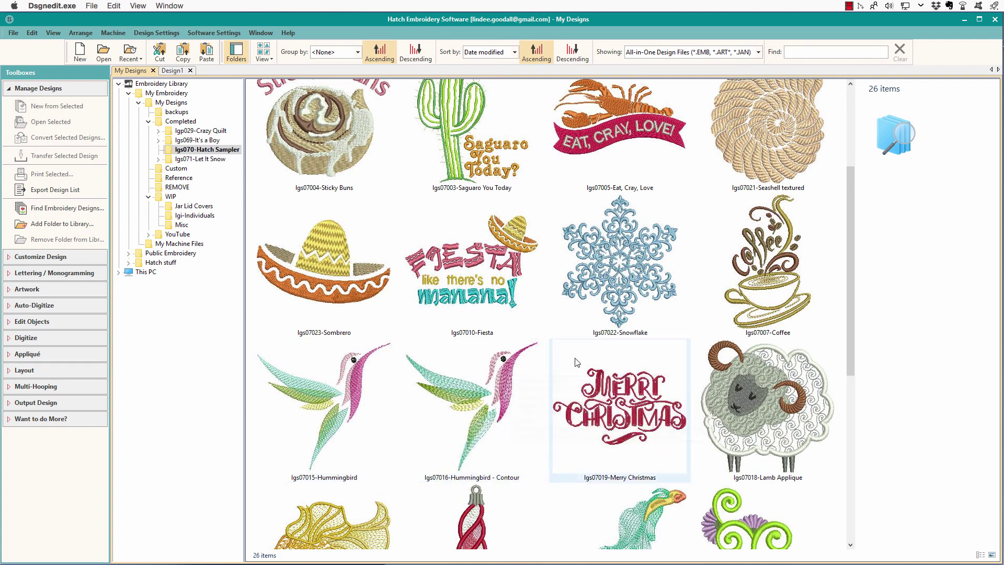
mouse_move(575, 362)
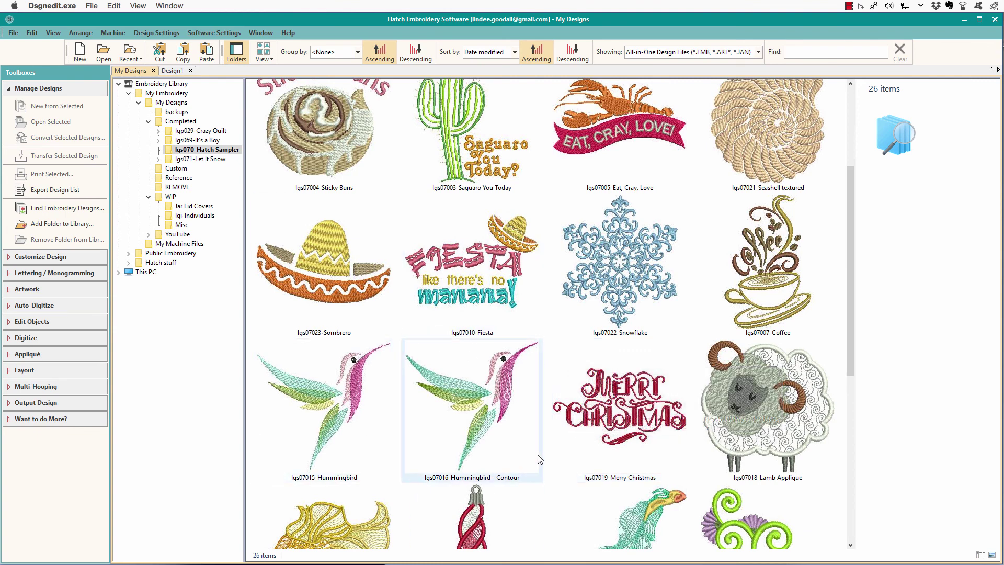
mouse_move(540, 459)
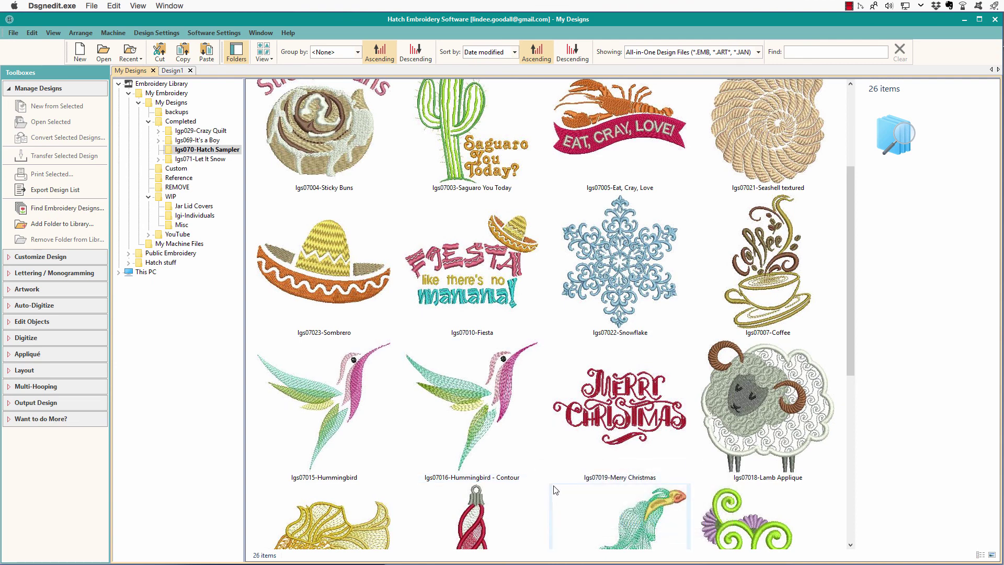
mouse_move(550, 490)
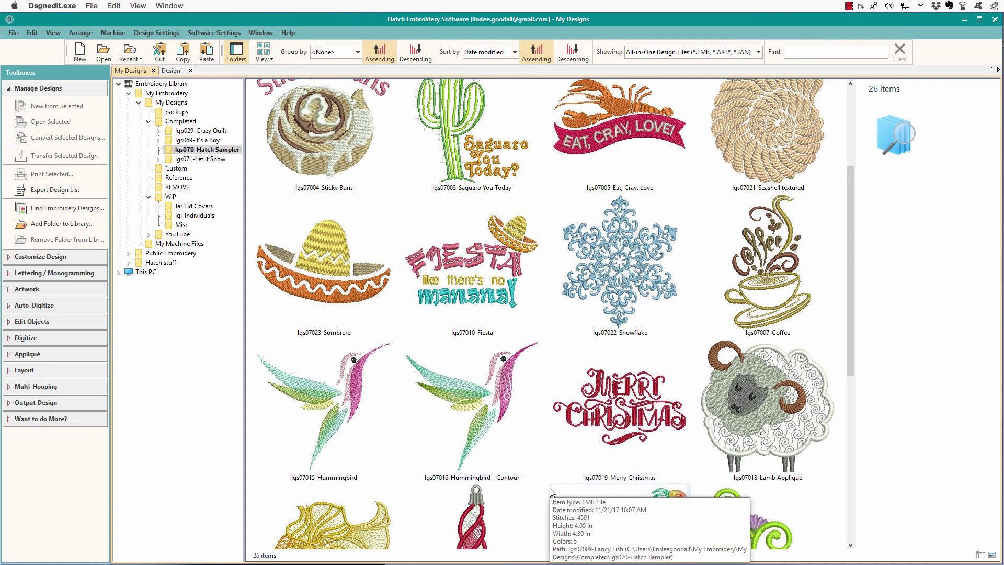